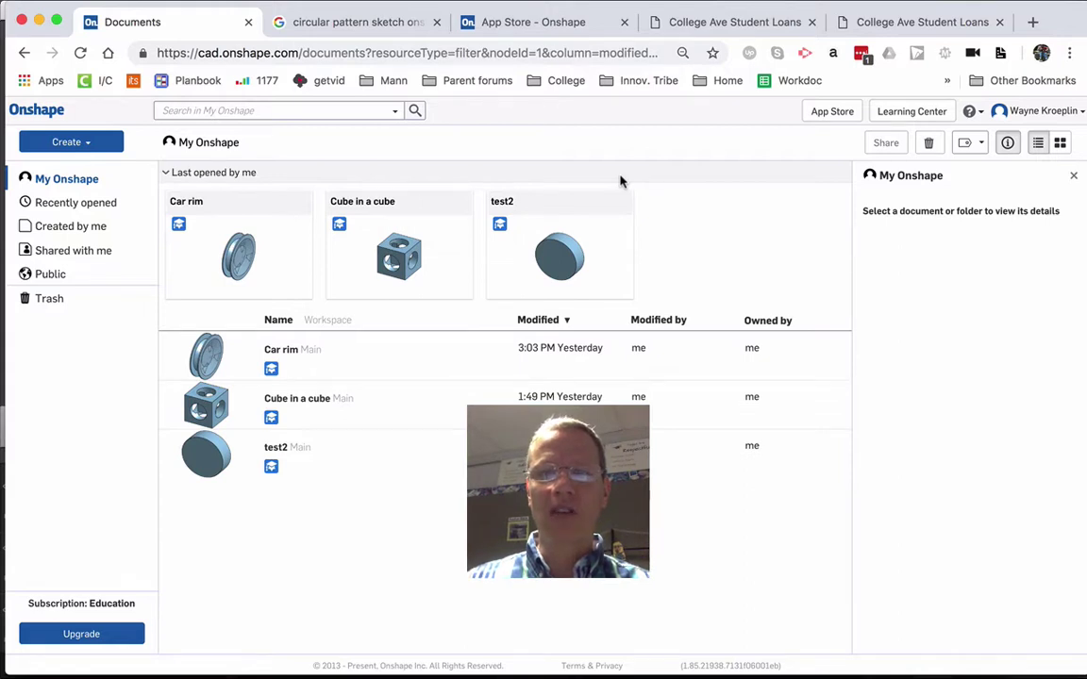
- Look through the keyboard shortcuts reference for the general, part studio, sketch and drawing commands
left_click(972, 112)
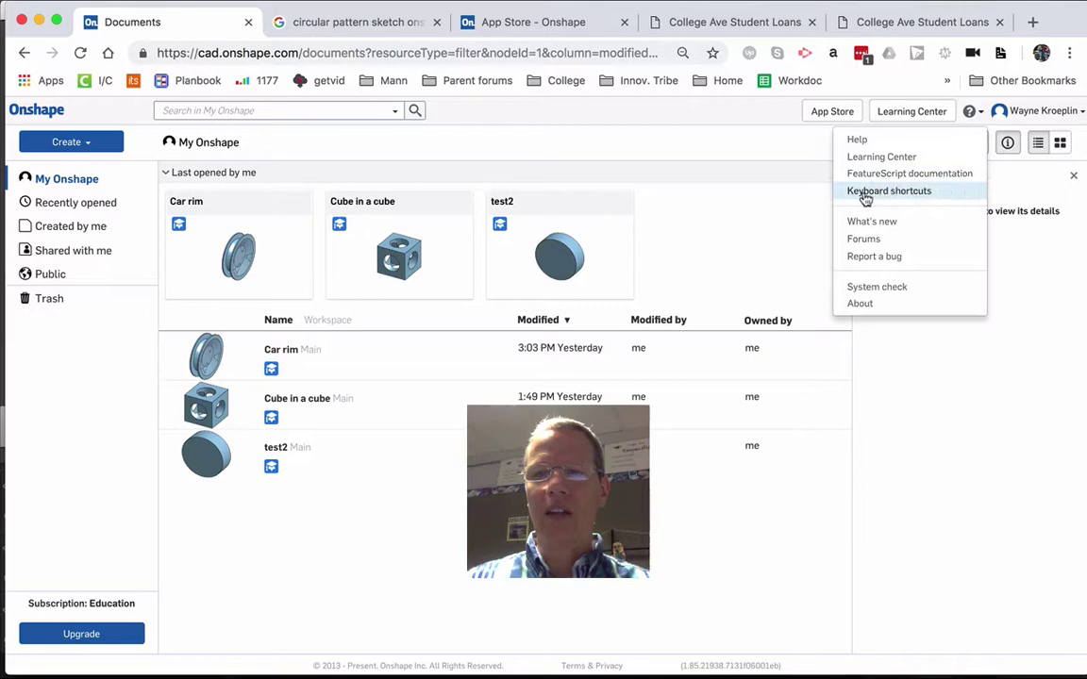
left_click(903, 192)
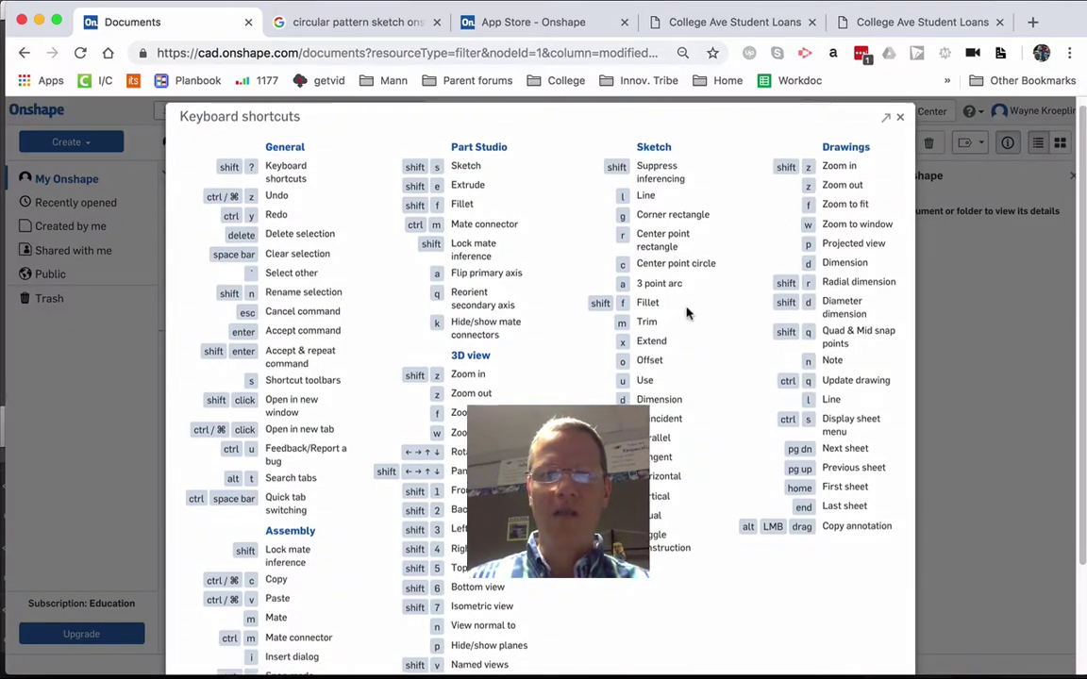
scroll(687, 311, "down", 3)
scroll(687, 313, "up", 3)
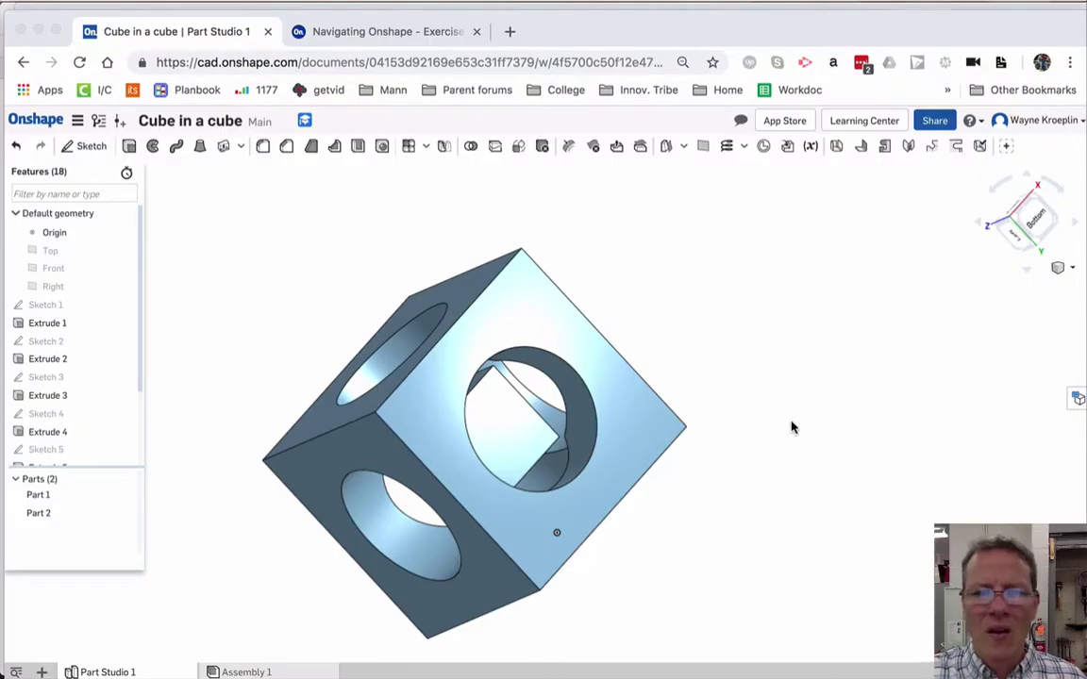
right_click_drag(795, 427, 841, 405)
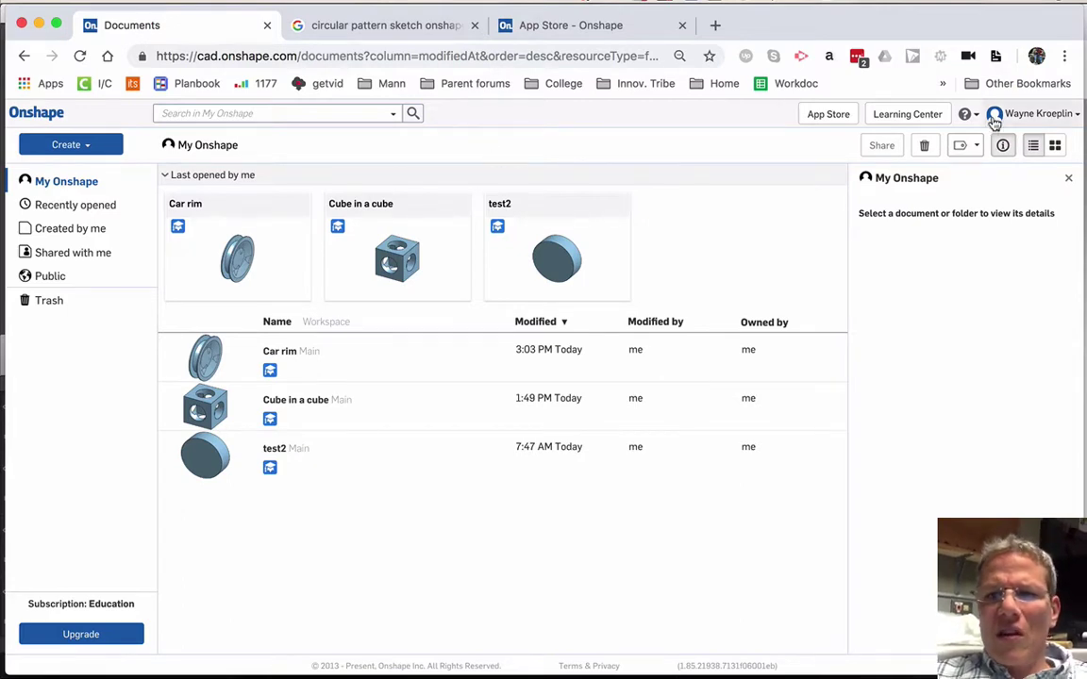
- Review the default length, angle and mass units in the account preferences, and return to the documents overview
left_click(1038, 114)
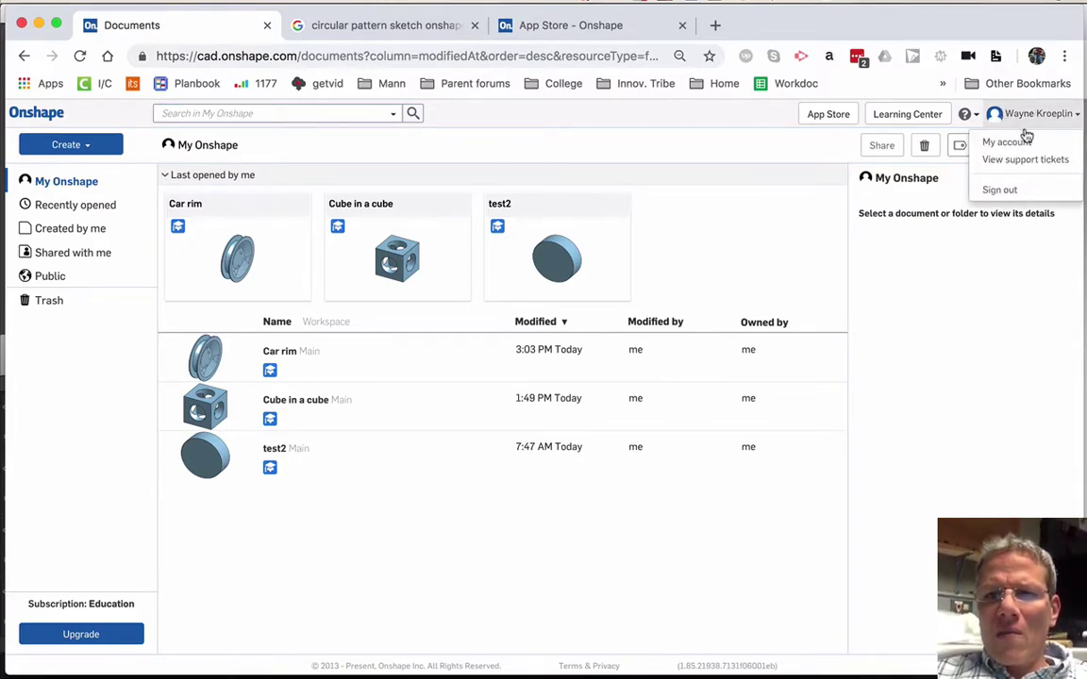
left_click(1012, 144)
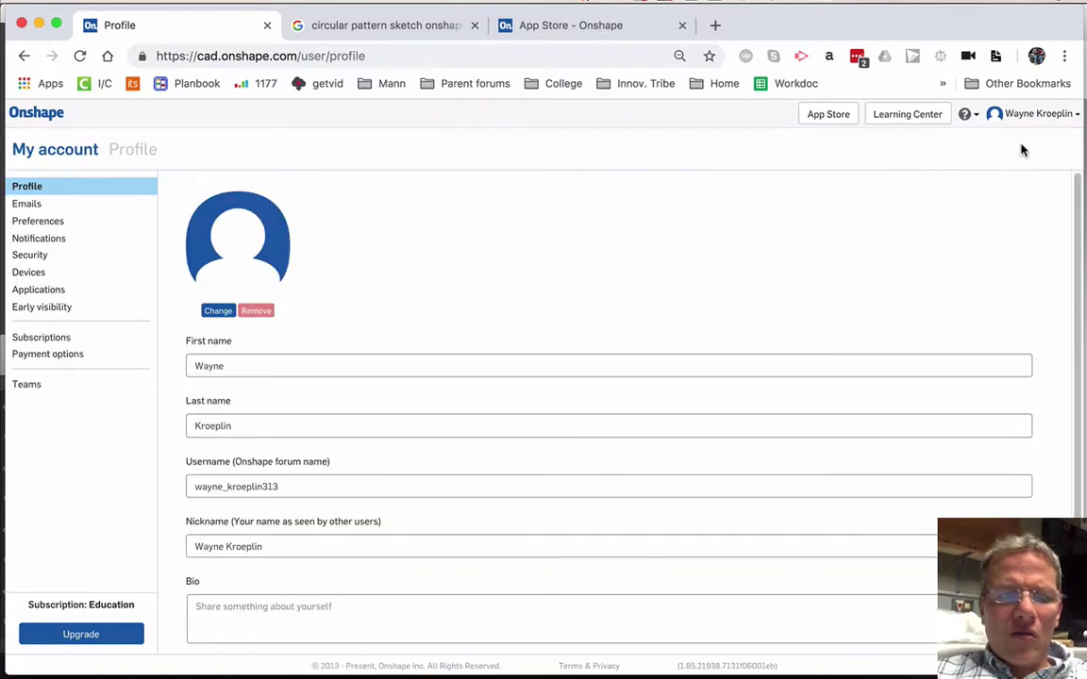
left_click(42, 225)
scroll(545, 301, "down", 3)
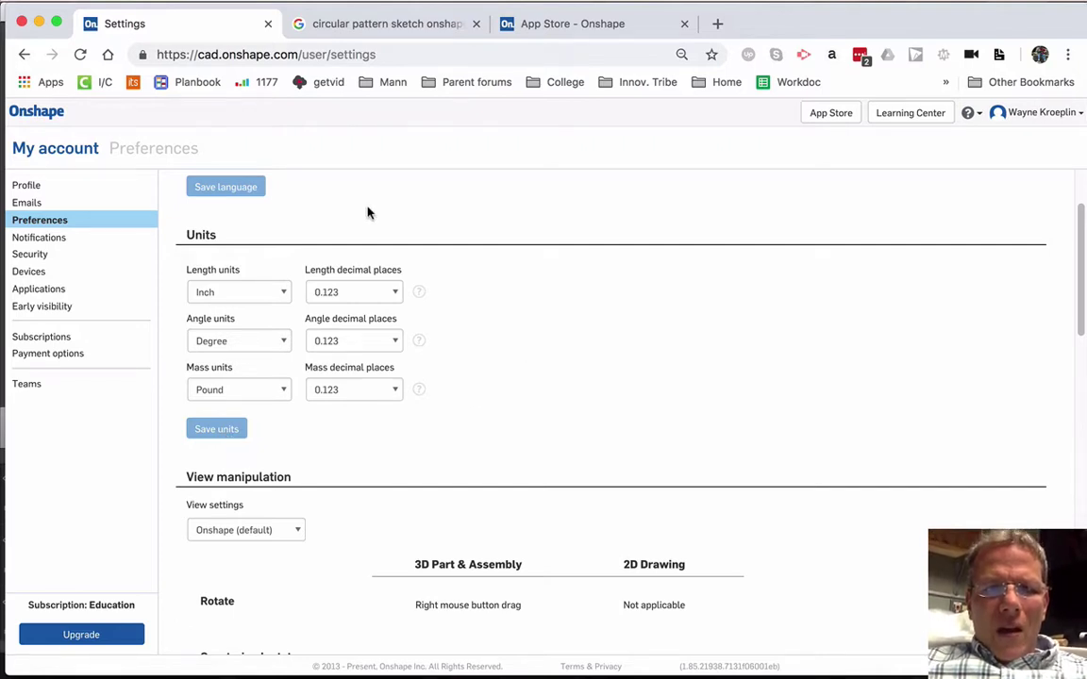
left_click(37, 112)
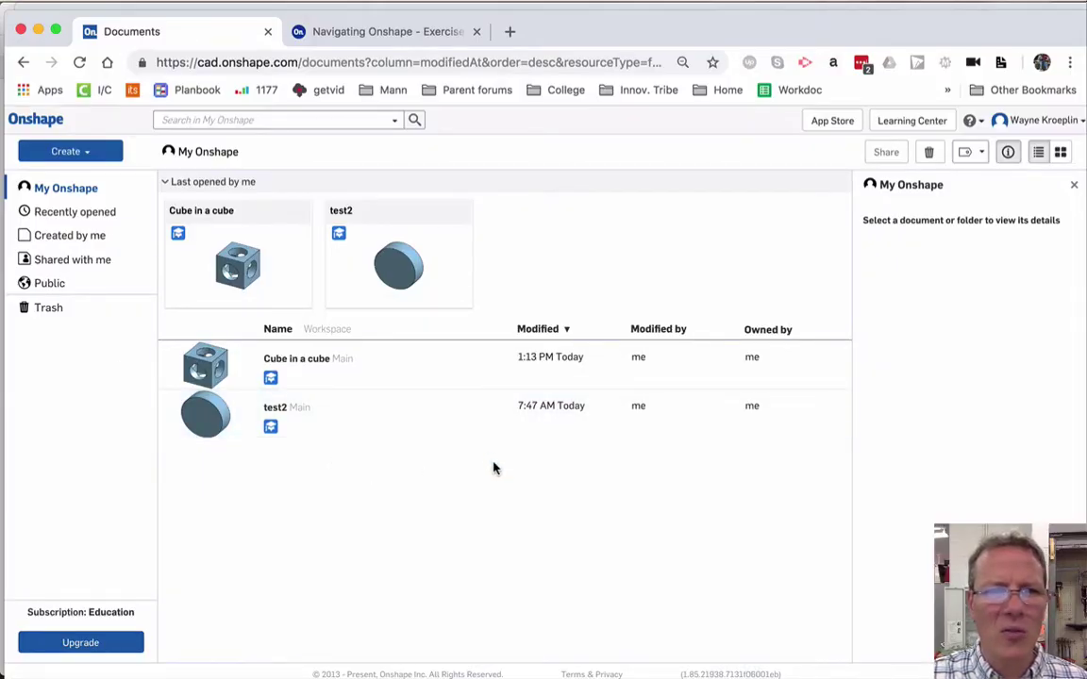
- Create a new document named "Cube in a cube"
left_click(84, 154)
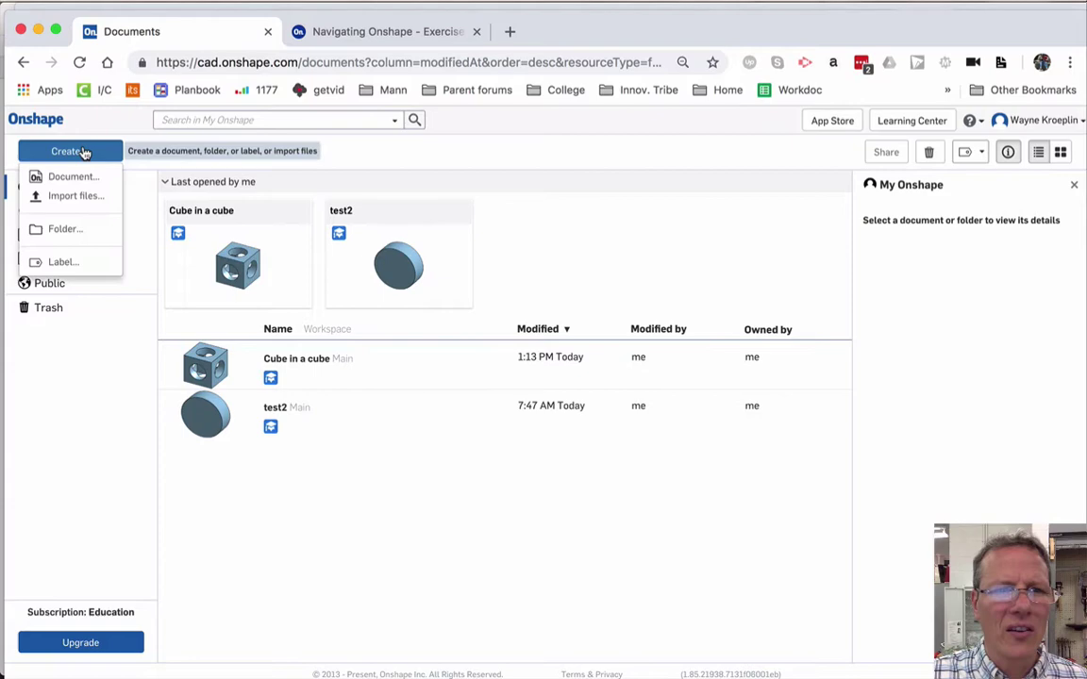
left_click(72, 179)
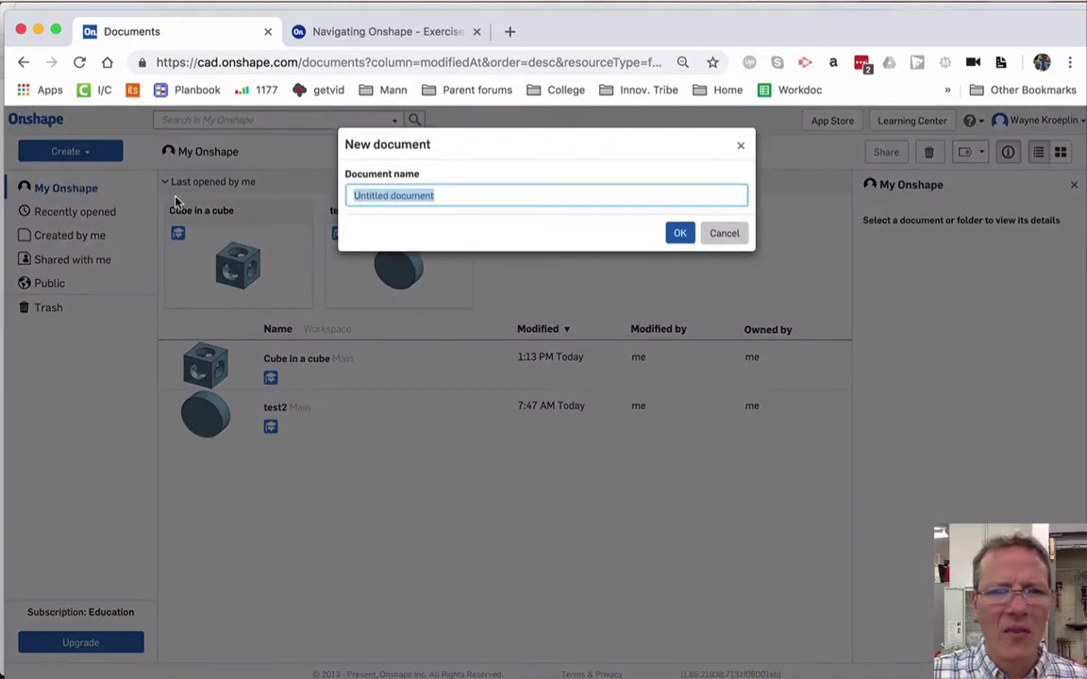
type("Cube in a cube")
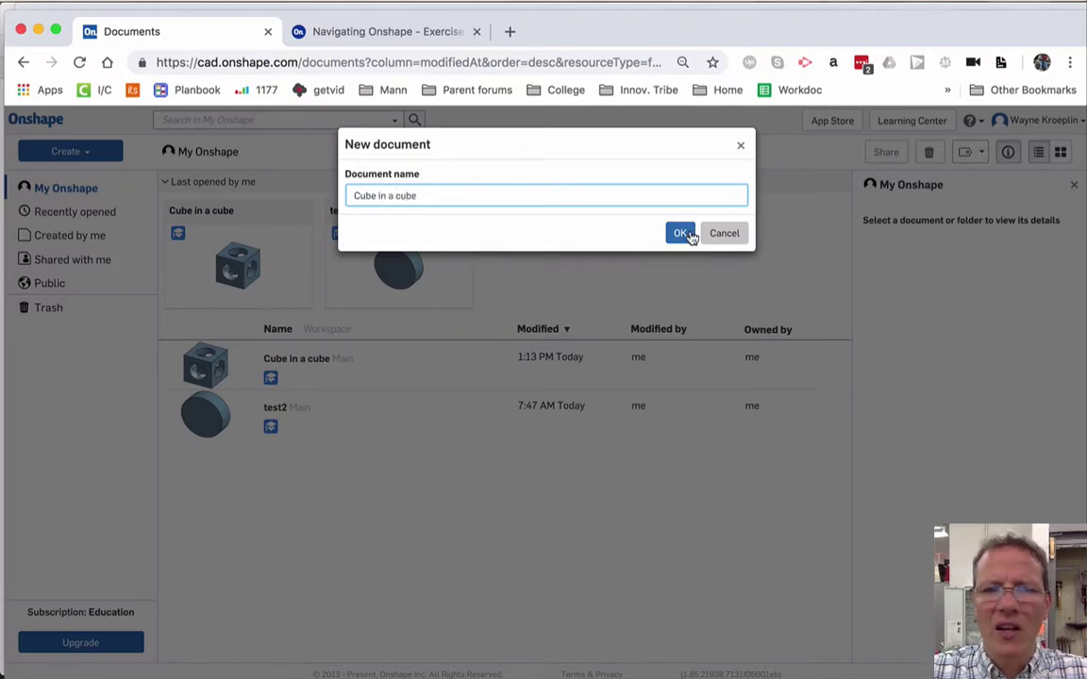
left_click(683, 236)
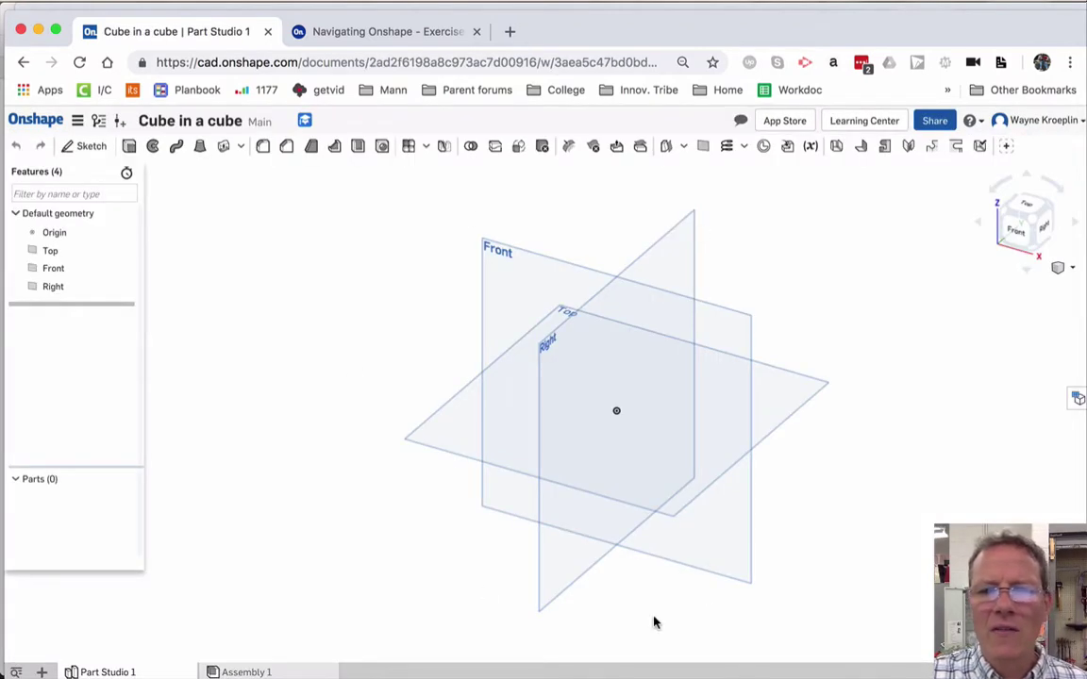
- Examine the three default planes from rotated, front and isometric views, and fit them to the window
right_click_drag(835, 276, 827, 252)
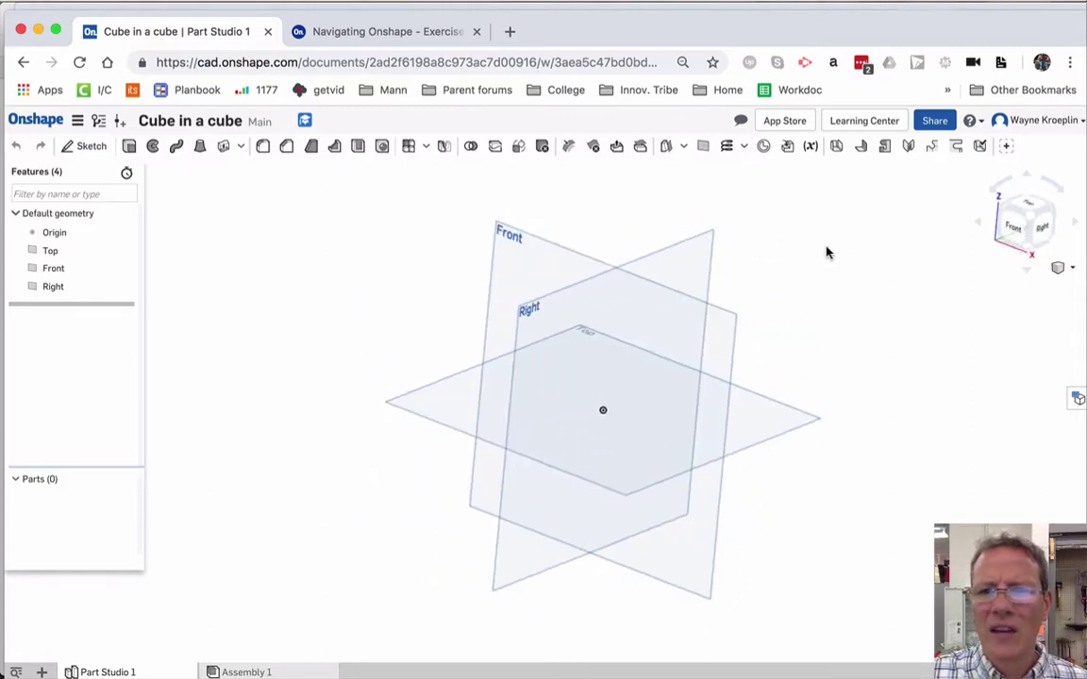
left_click(1046, 179)
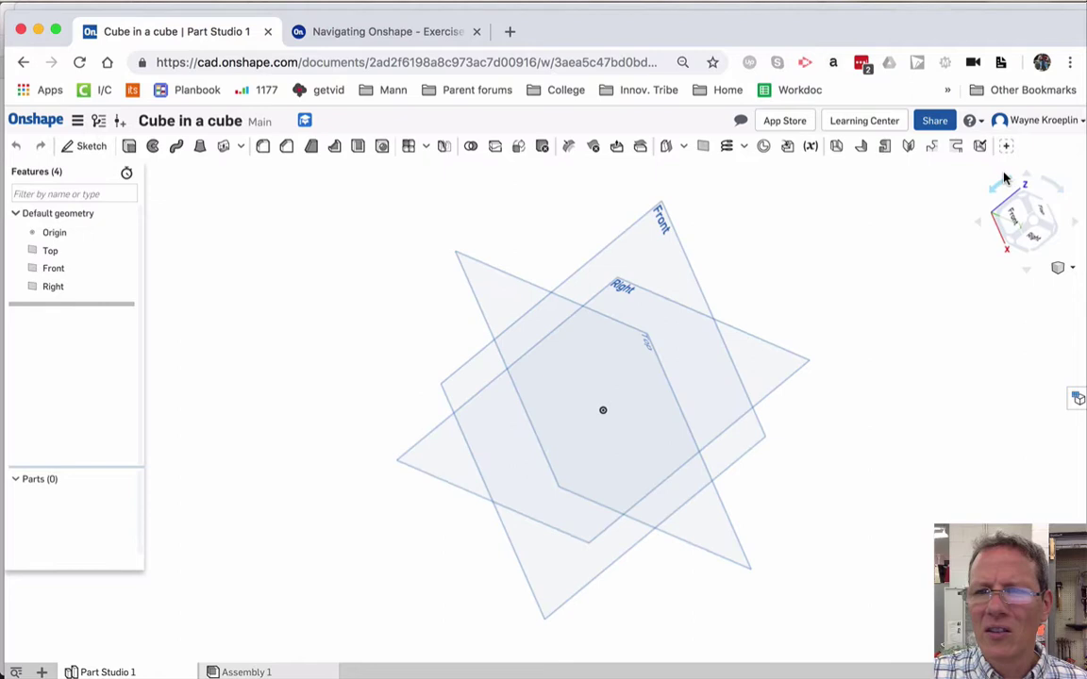
left_click(994, 175)
left_click(1009, 221)
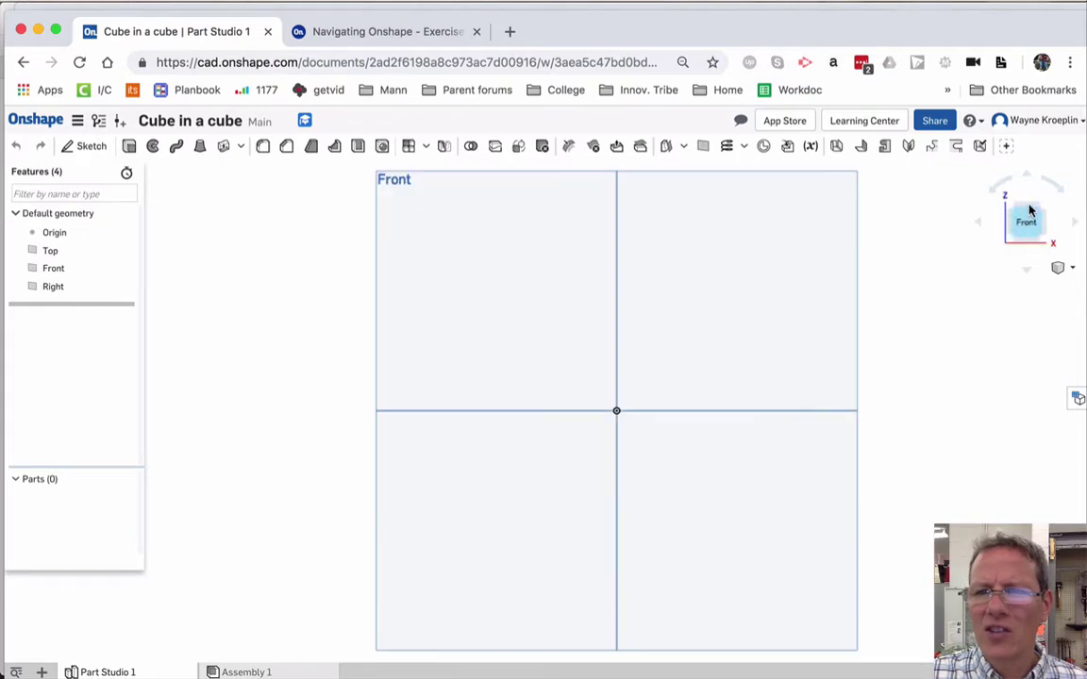
left_click(1059, 268)
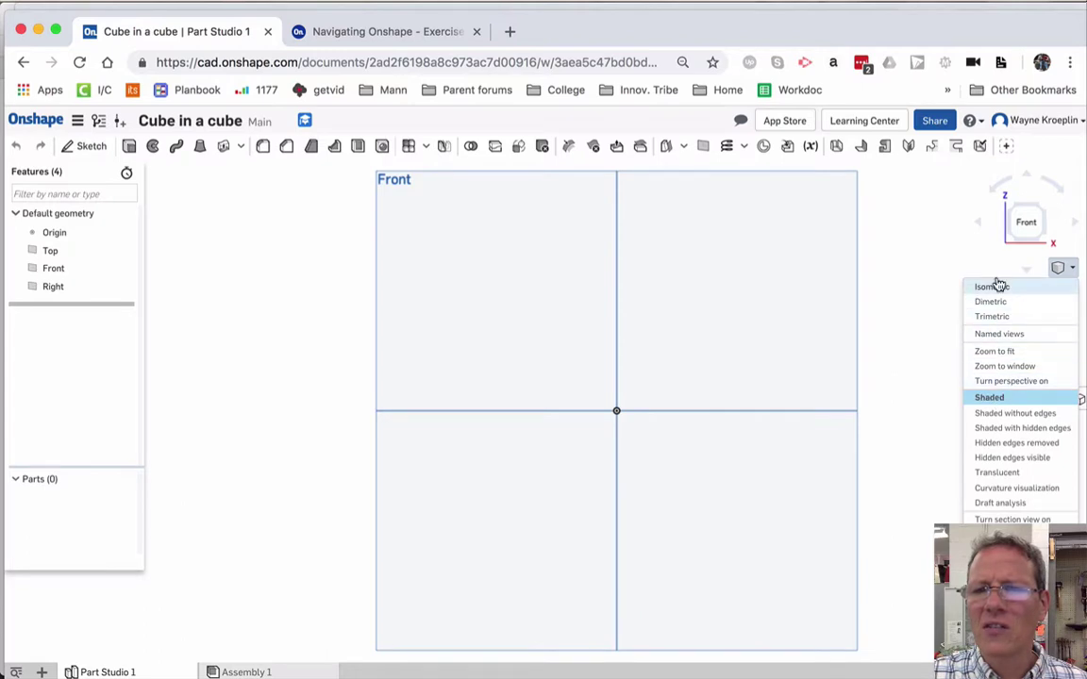
left_click(994, 287)
left_click(1060, 268)
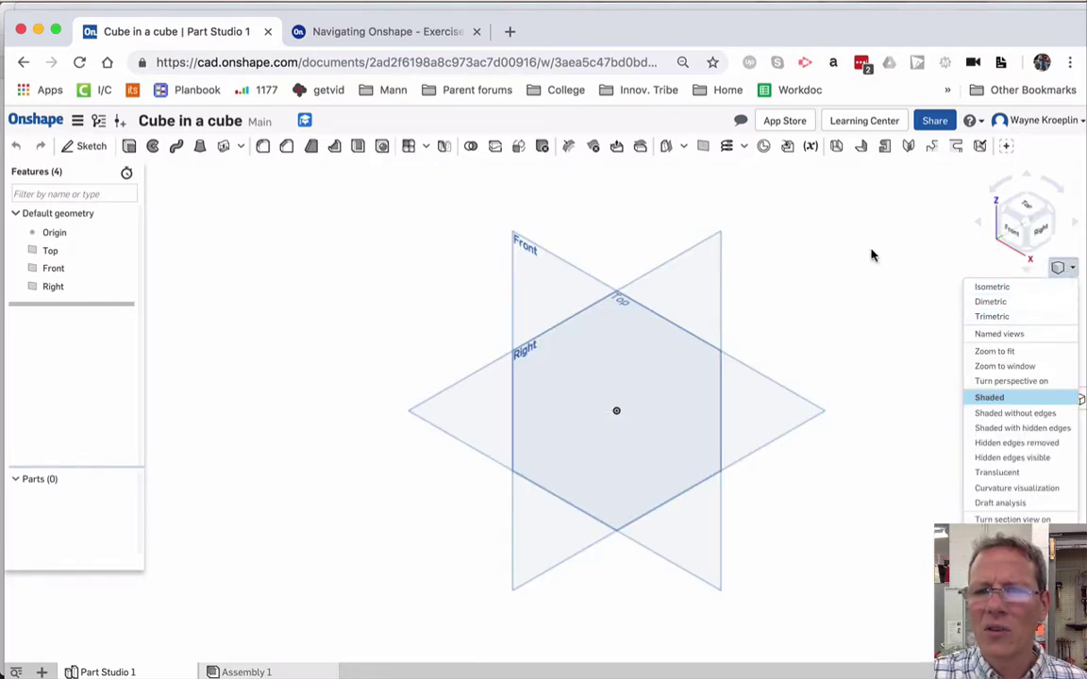
left_click(824, 281)
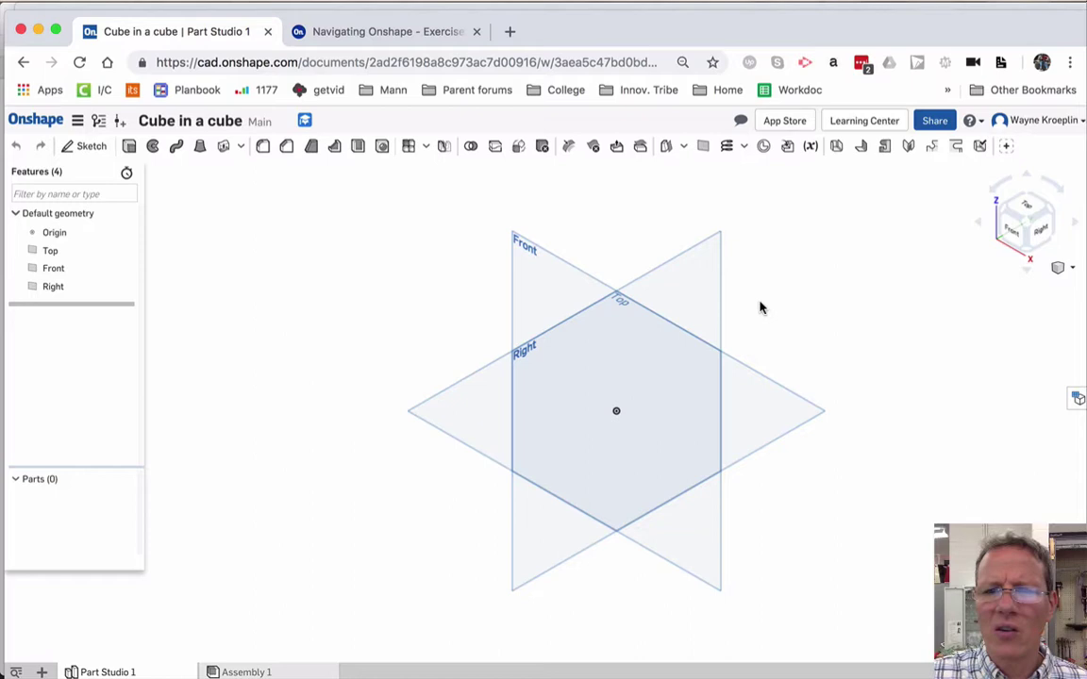
scroll(760, 309, "down", 2)
right_click_drag(760, 308, 773, 250)
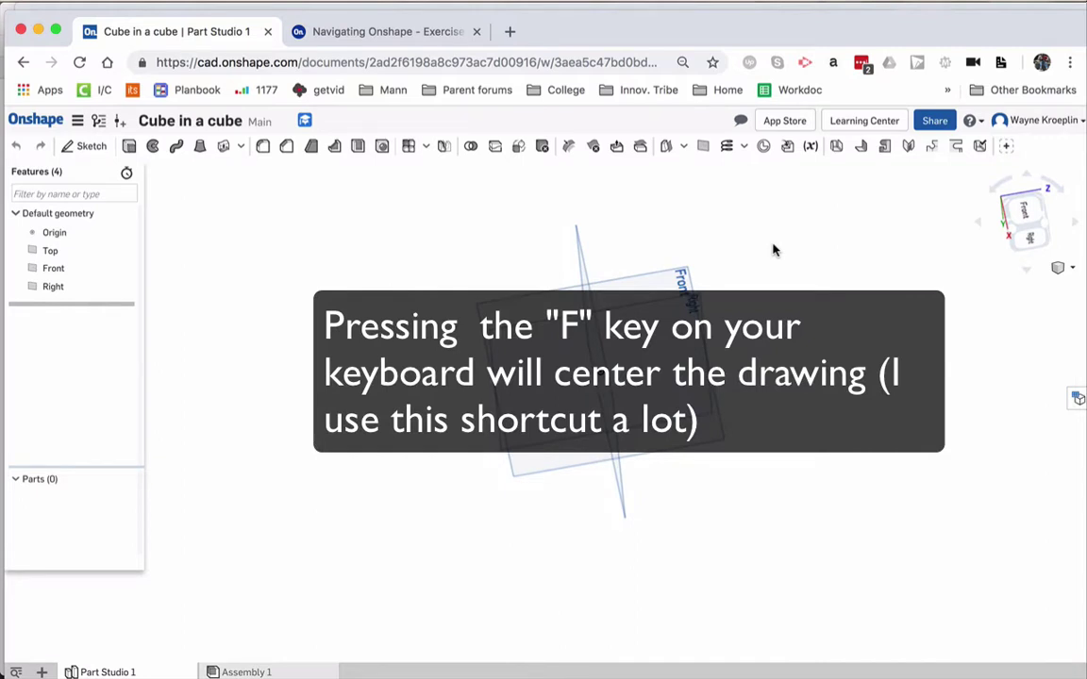
key("f")
right_click_drag(773, 250, 845, 331)
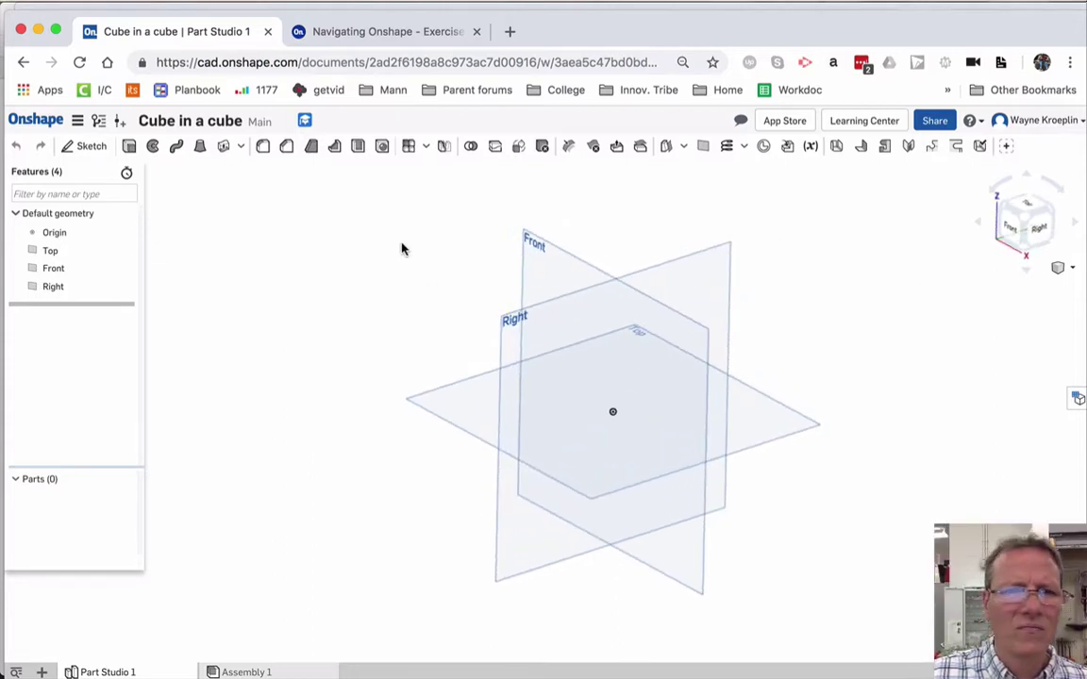
- Start a new sketch on the Front plane and orient the view normal to it
left_click(100, 151)
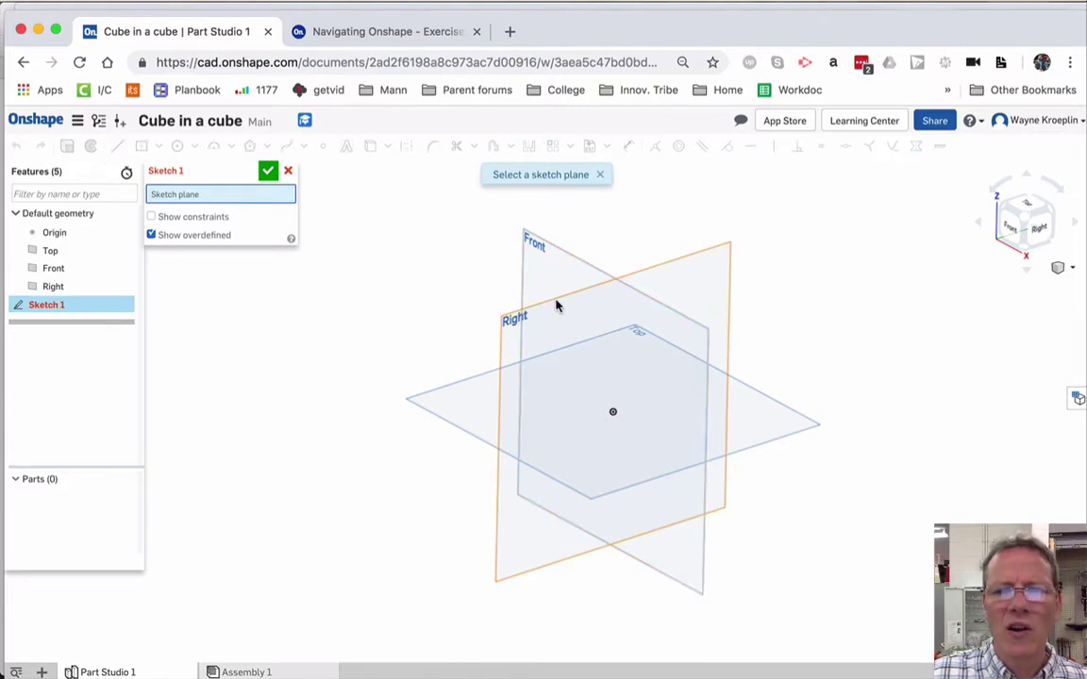
left_click(569, 257)
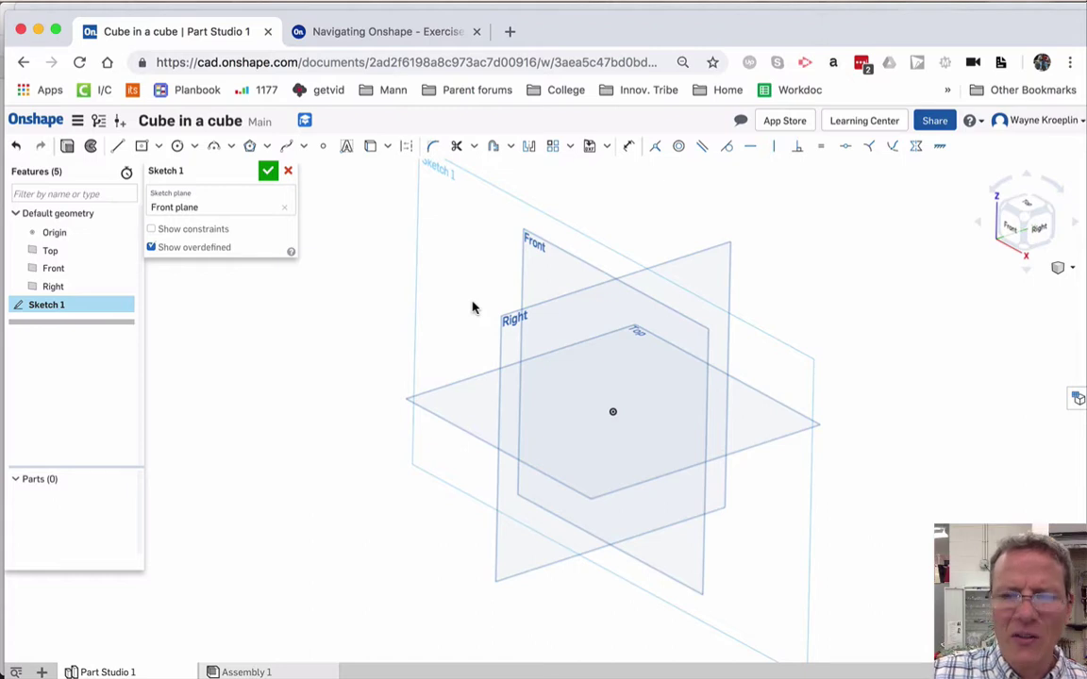
key("n")
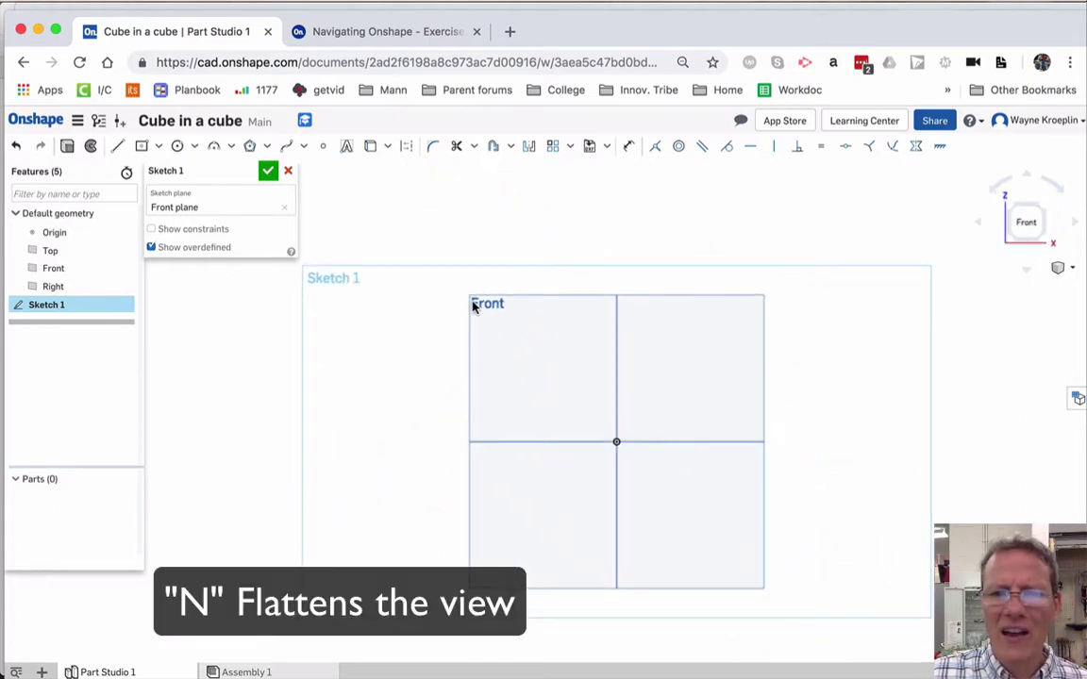
left_click(1065, 268)
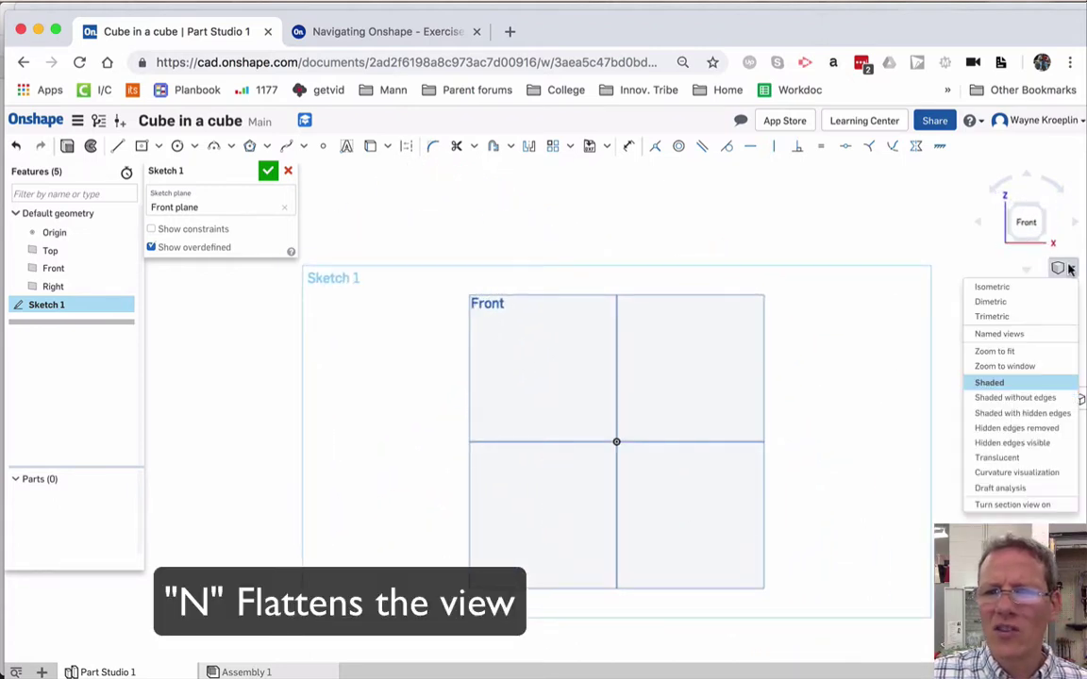
left_click(1008, 288)
right_click_drag(796, 307, 821, 290)
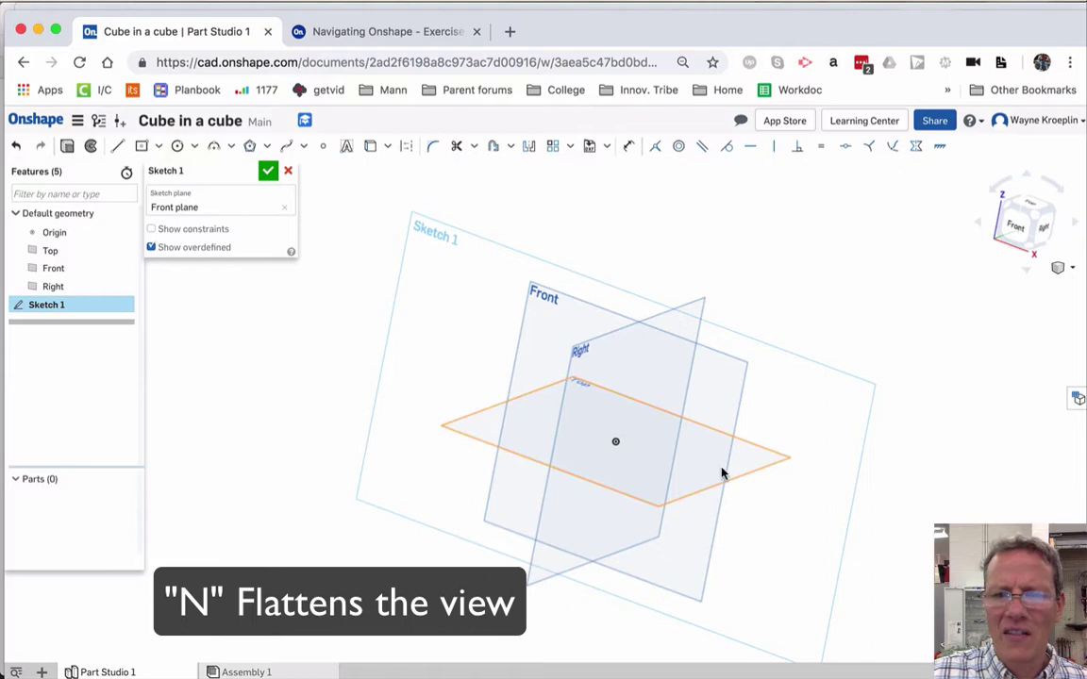
key("n")
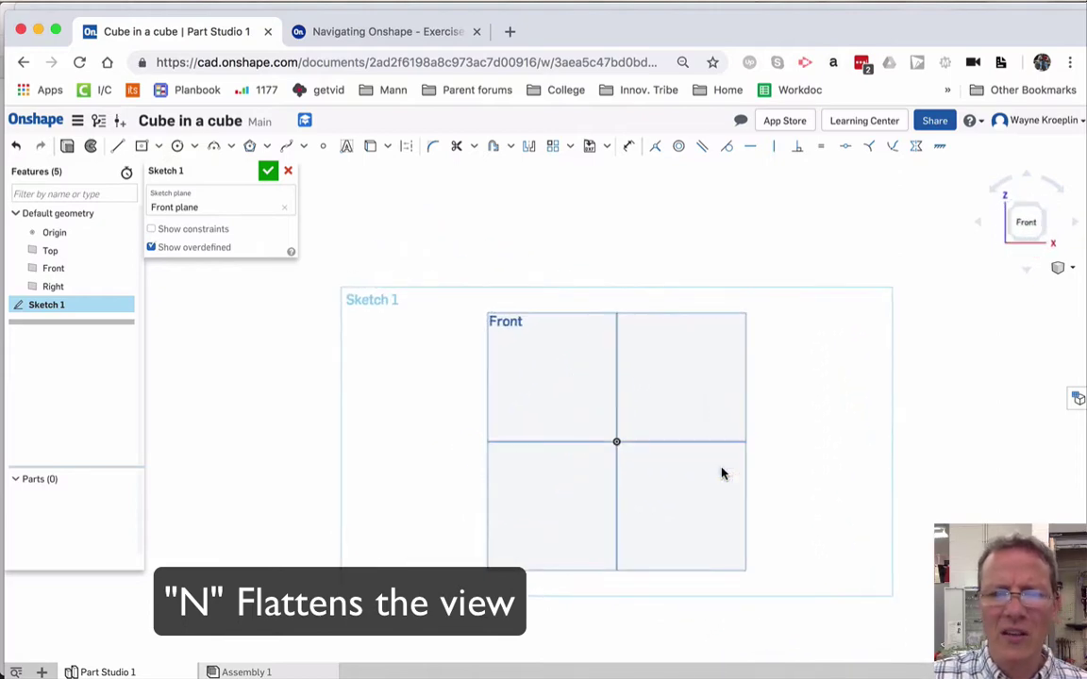
- Sketch a center point rectangle about 4.51 in wide and 3.88 in high, centered on the origin
left_click(156, 148)
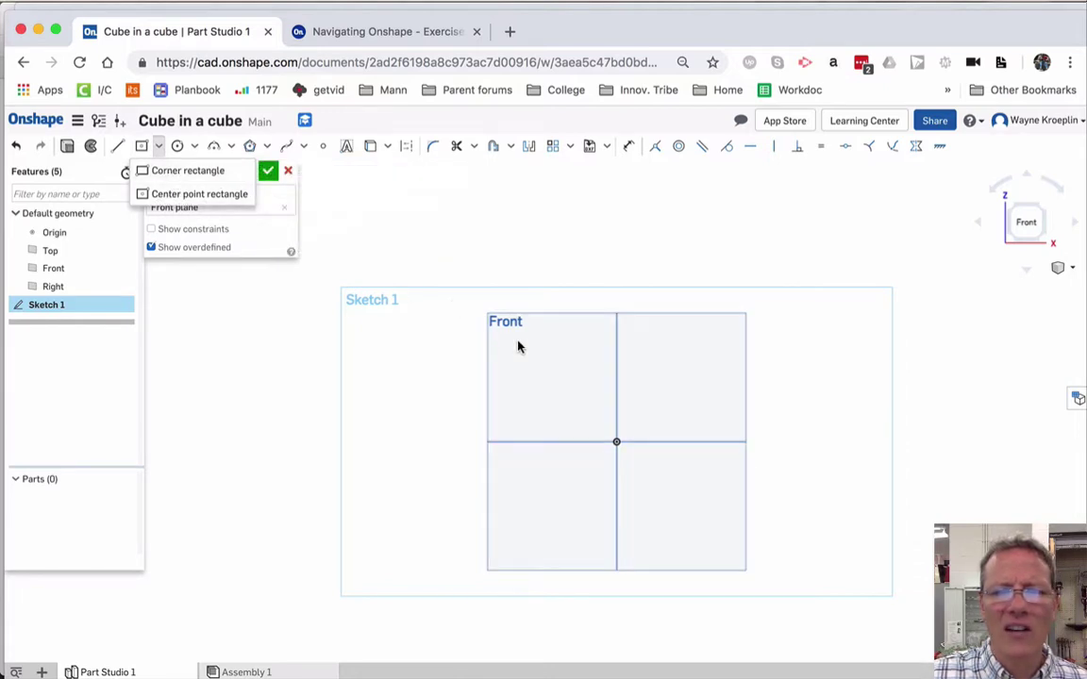
left_click(178, 194)
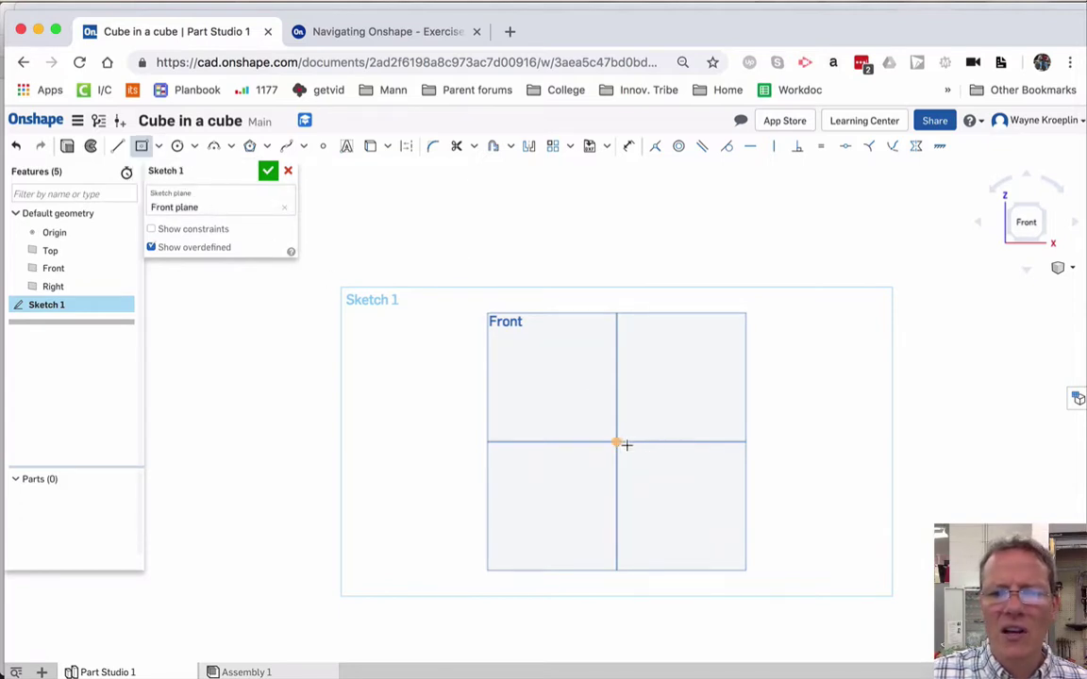
left_click(616, 442)
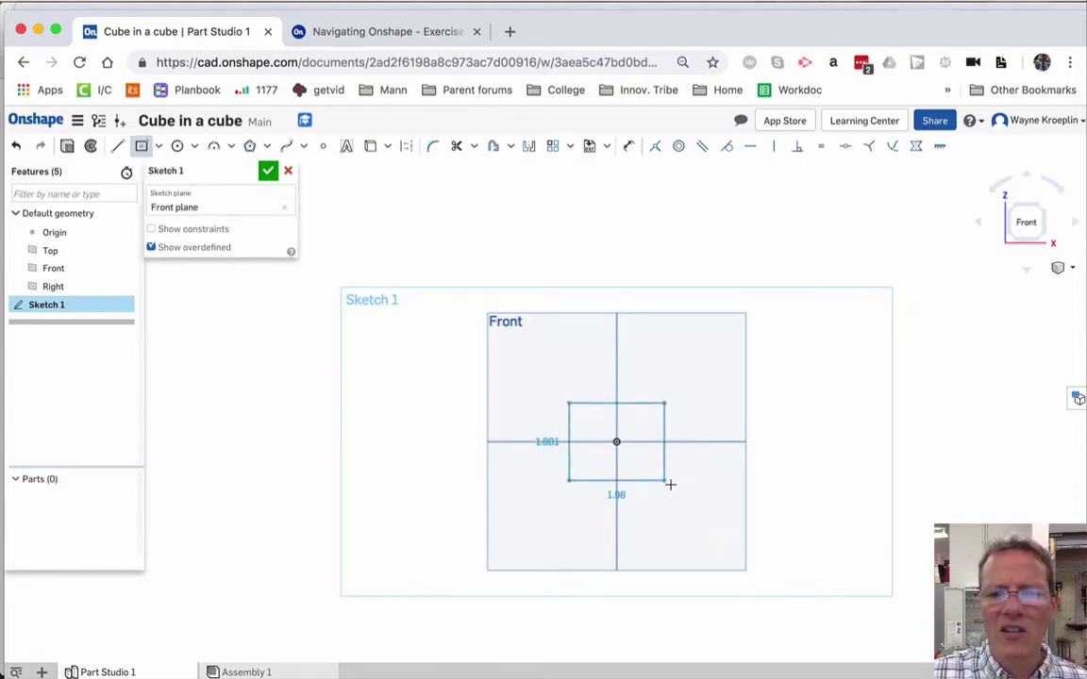
left_click(714, 525)
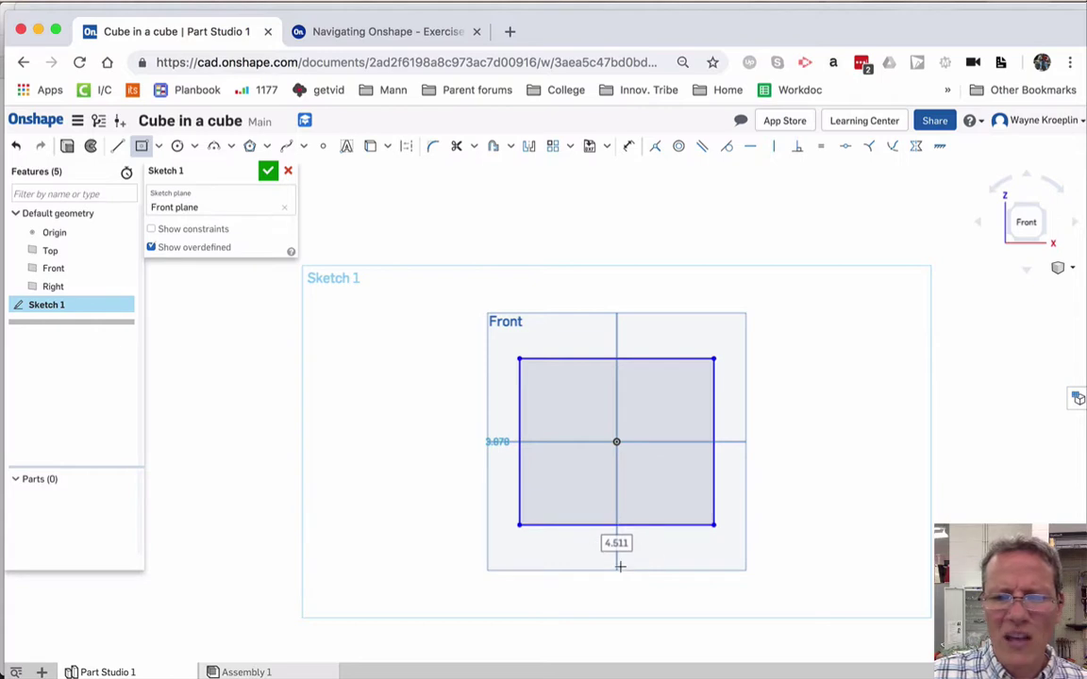
- Set both the width and the height of the rectangle to 5 in
double_click(660, 533)
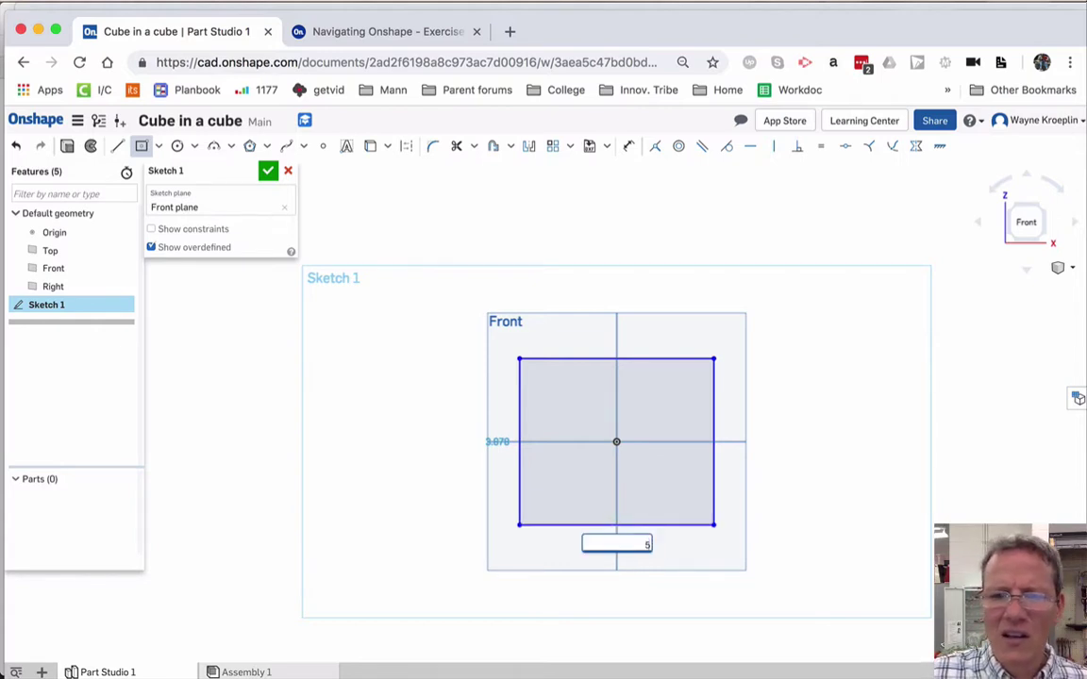
key("Return")
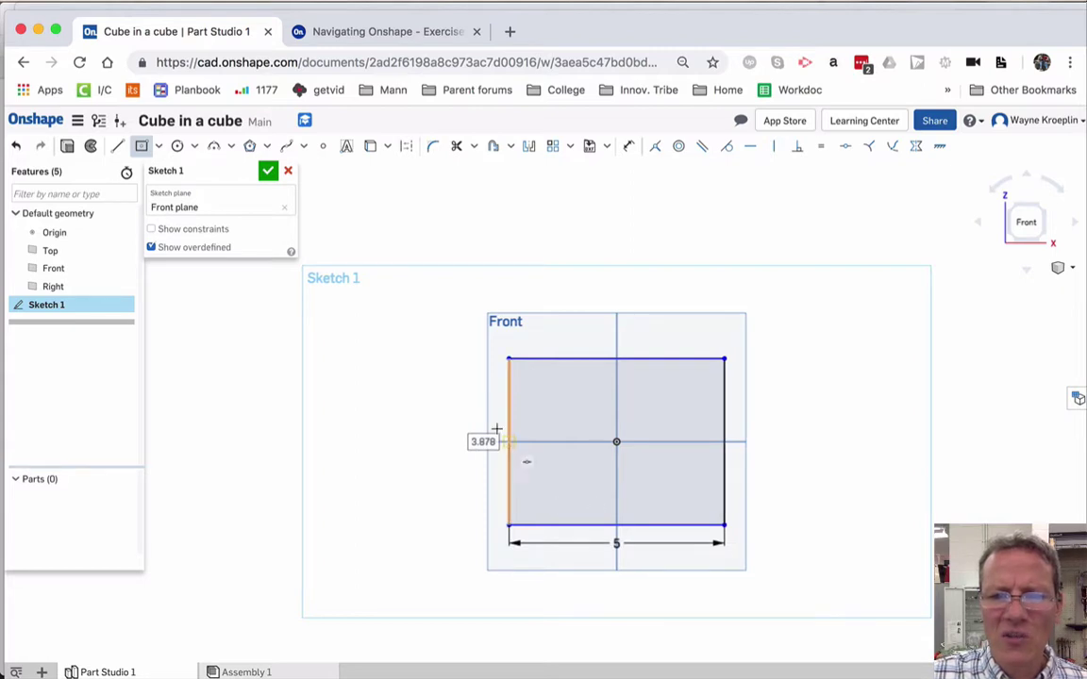
left_click(525, 434)
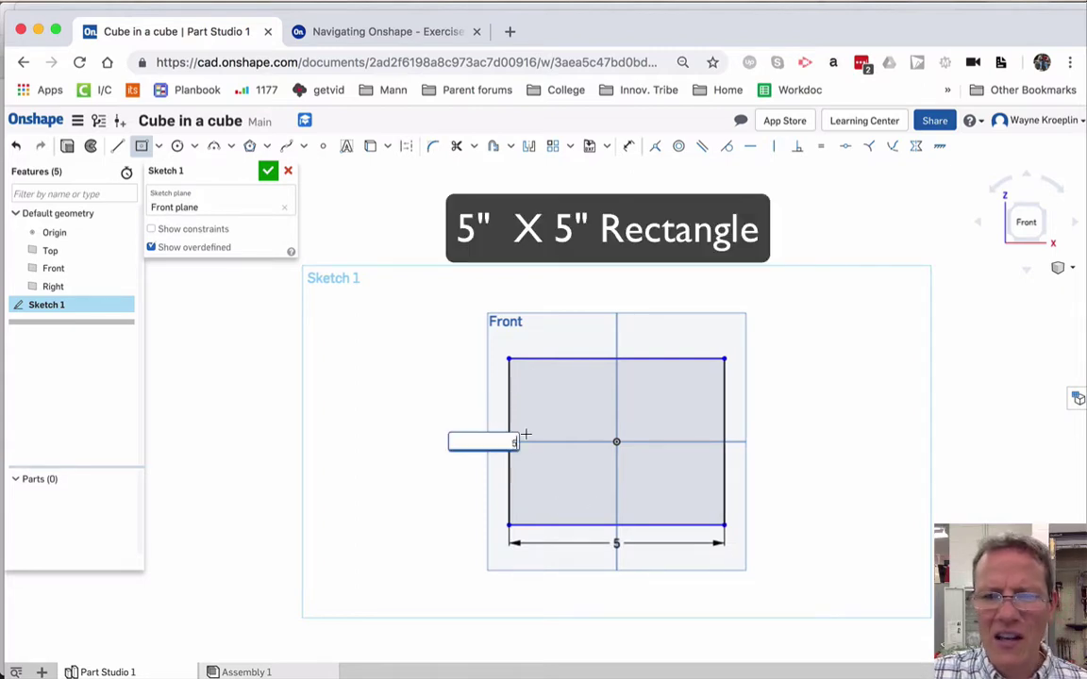
type("5")
key("Return")
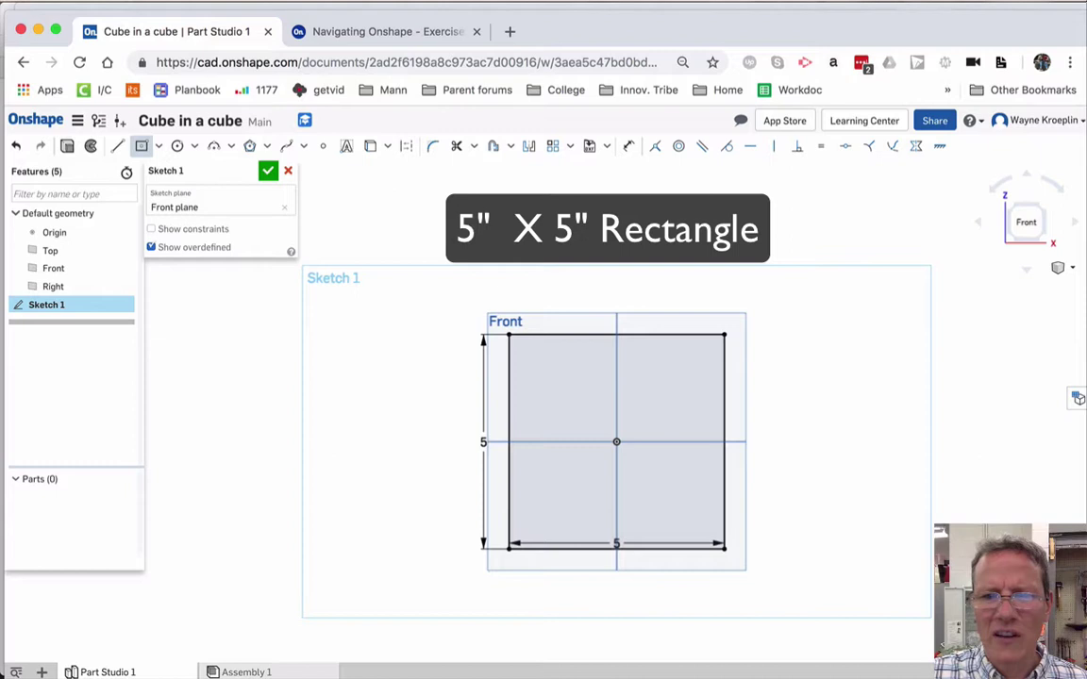
key("f")
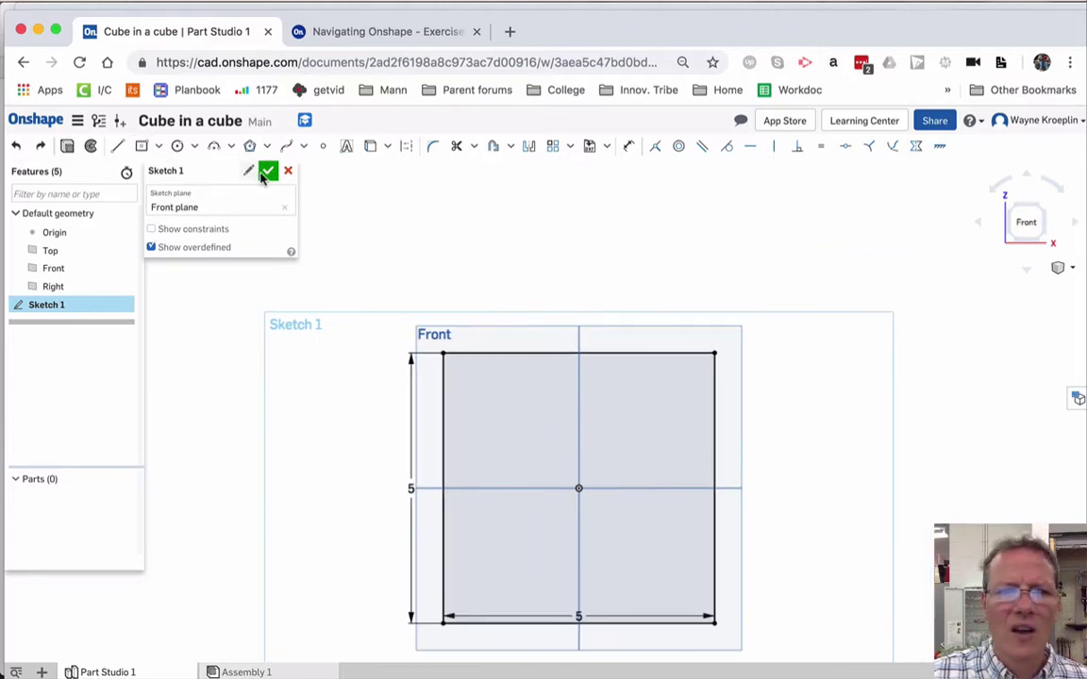
- Finish the square sketch and extrude its region as a new solid with a blind depth of 5 in
left_click(269, 171)
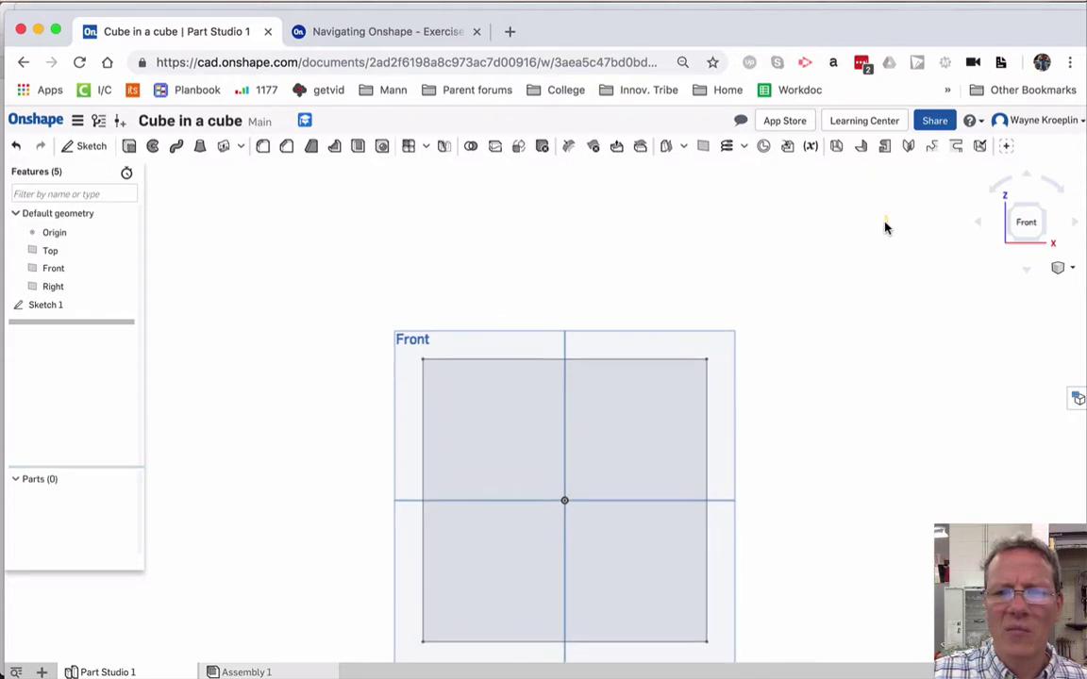
right_click_drag(884, 225, 852, 255)
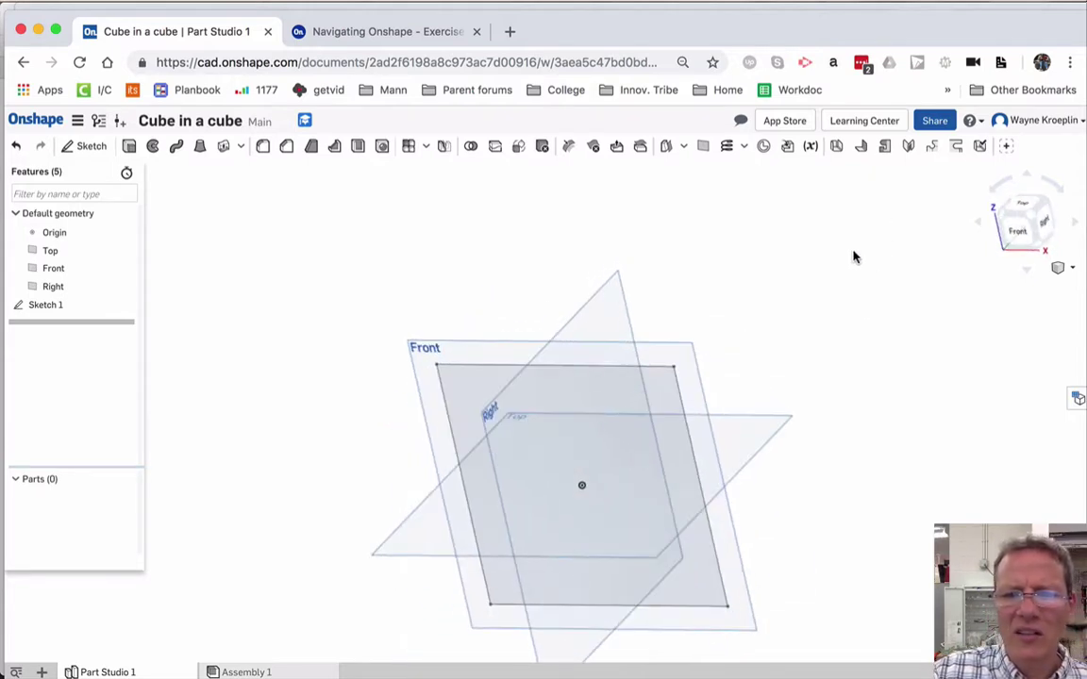
right_click(630, 457)
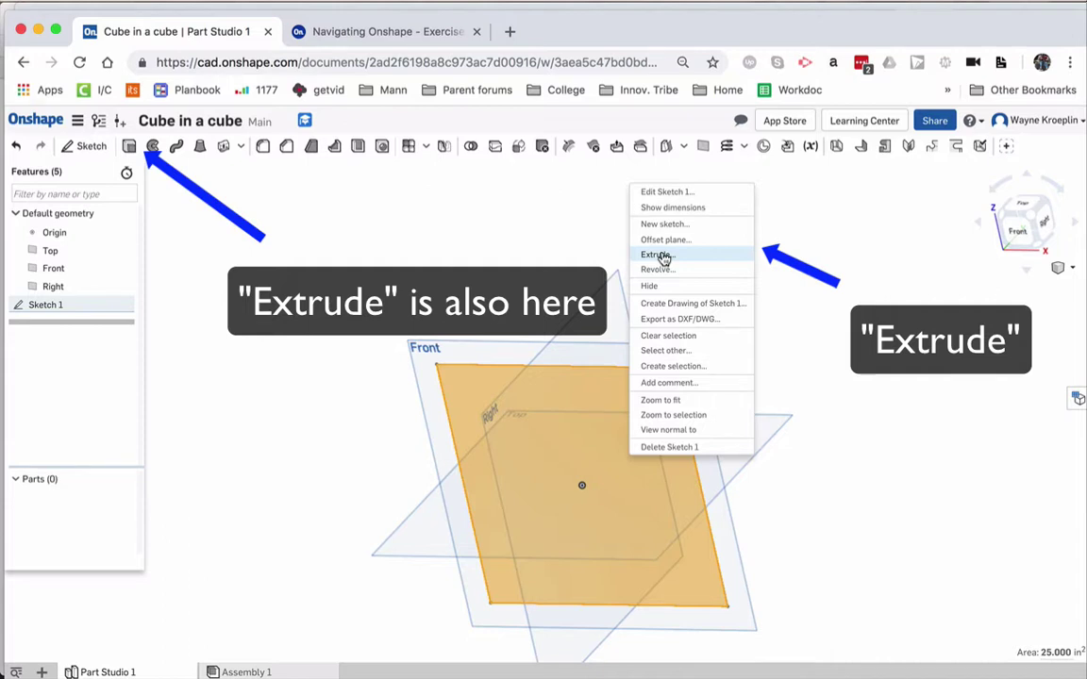
left_click(660, 256)
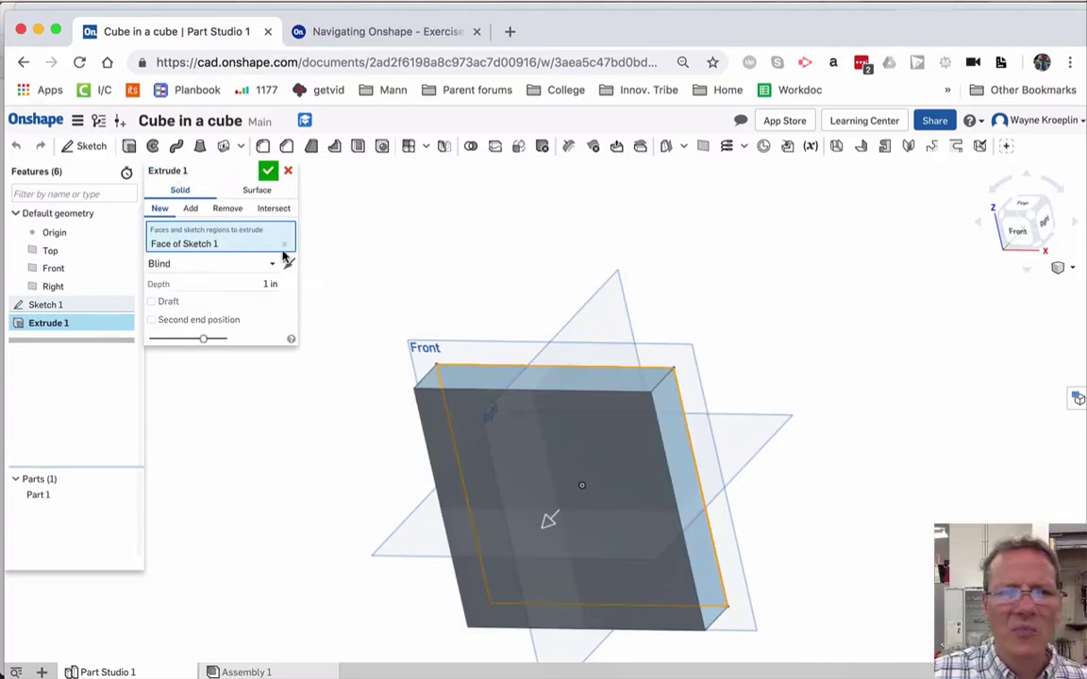
left_click(262, 282)
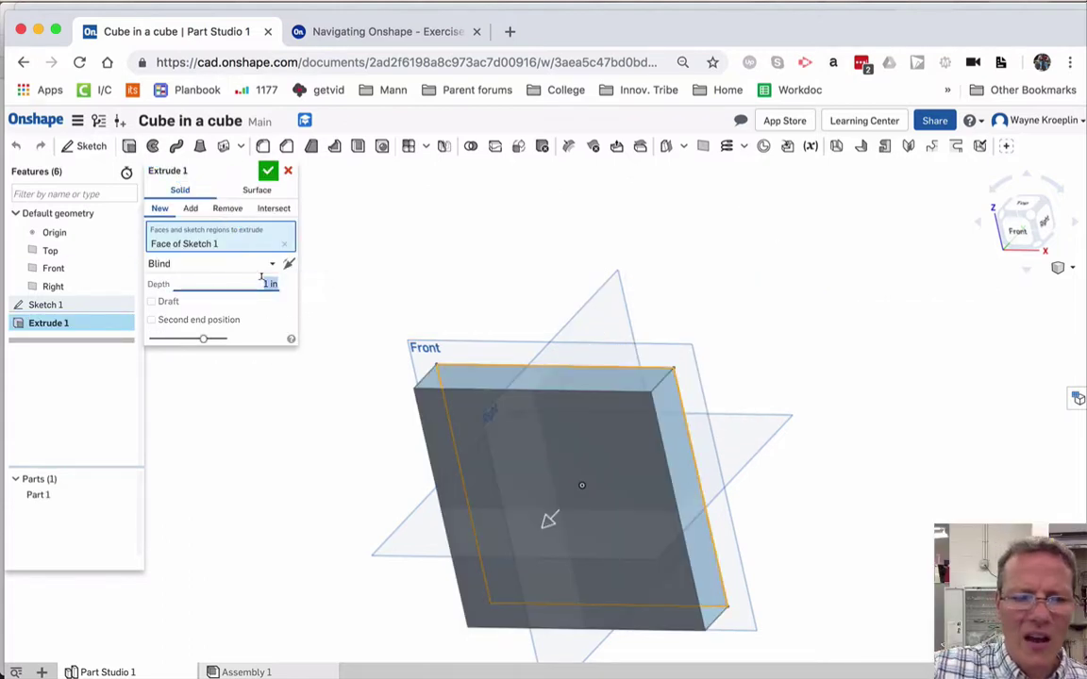
type("5")
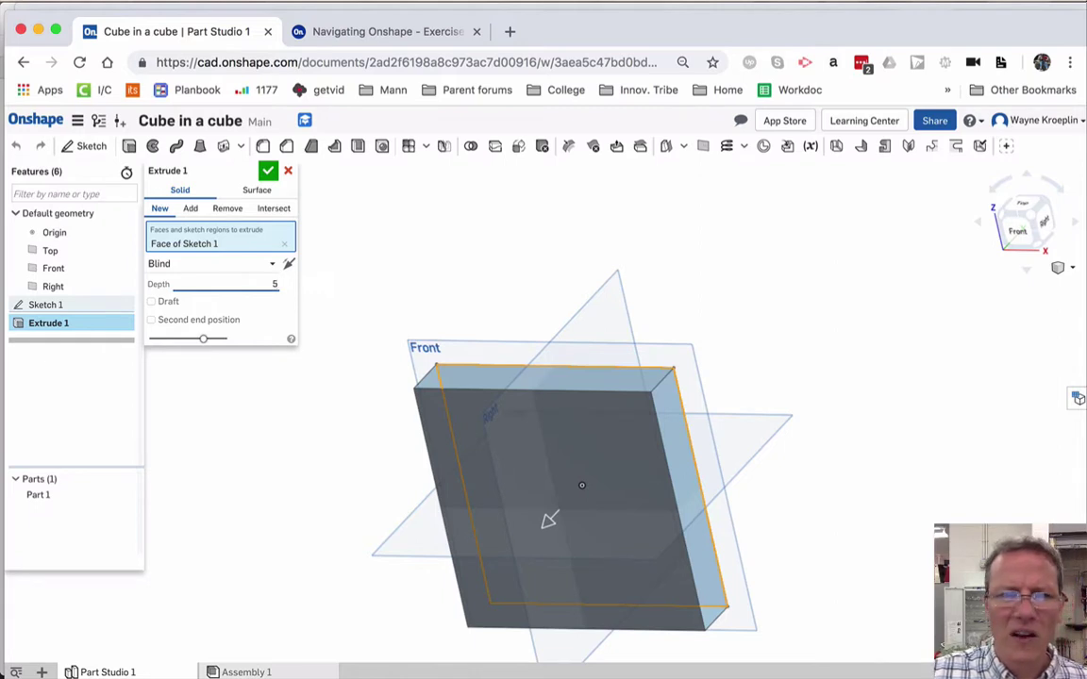
key("Return")
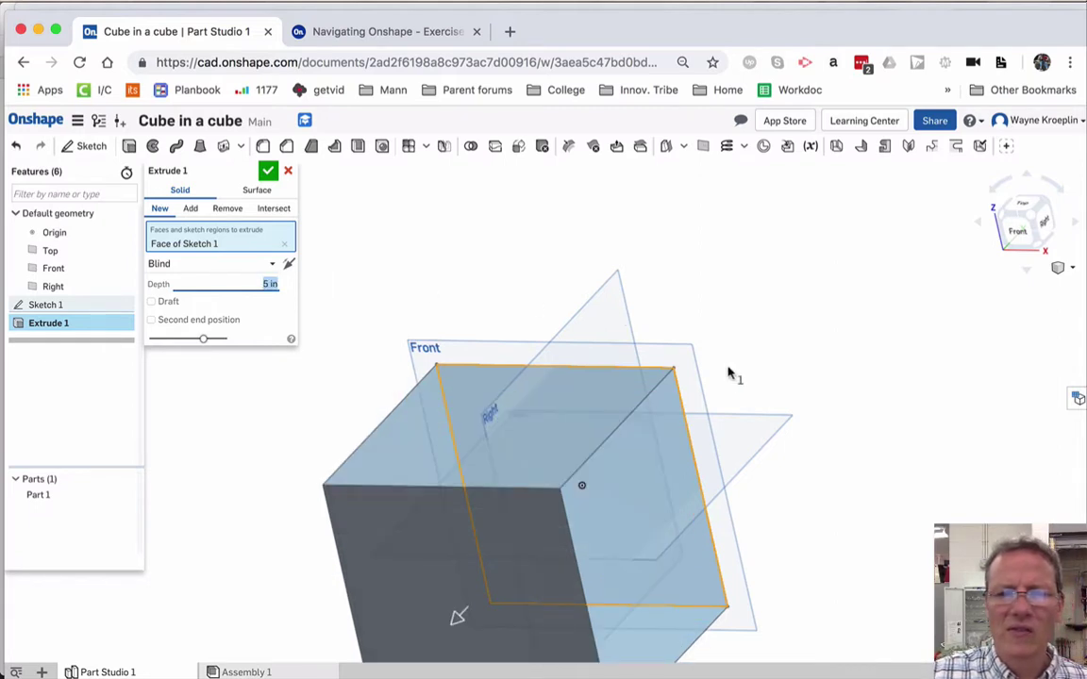
left_click(267, 173)
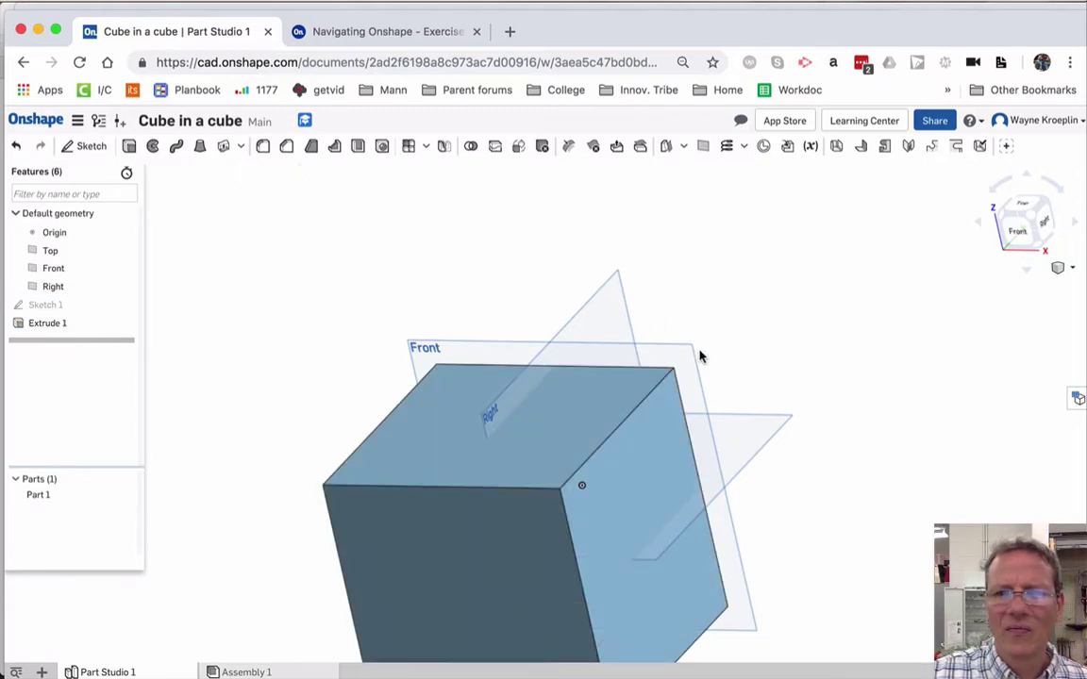
- Show the cube in isometric view and hide the default planes
left_click(1059, 269)
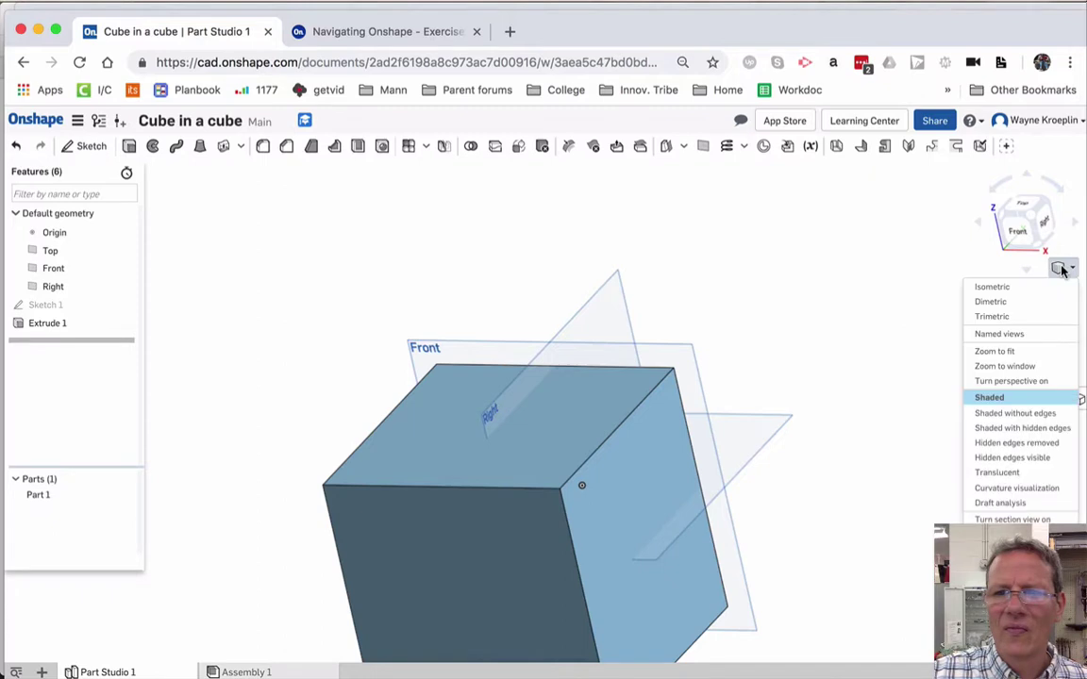
left_click(1008, 289)
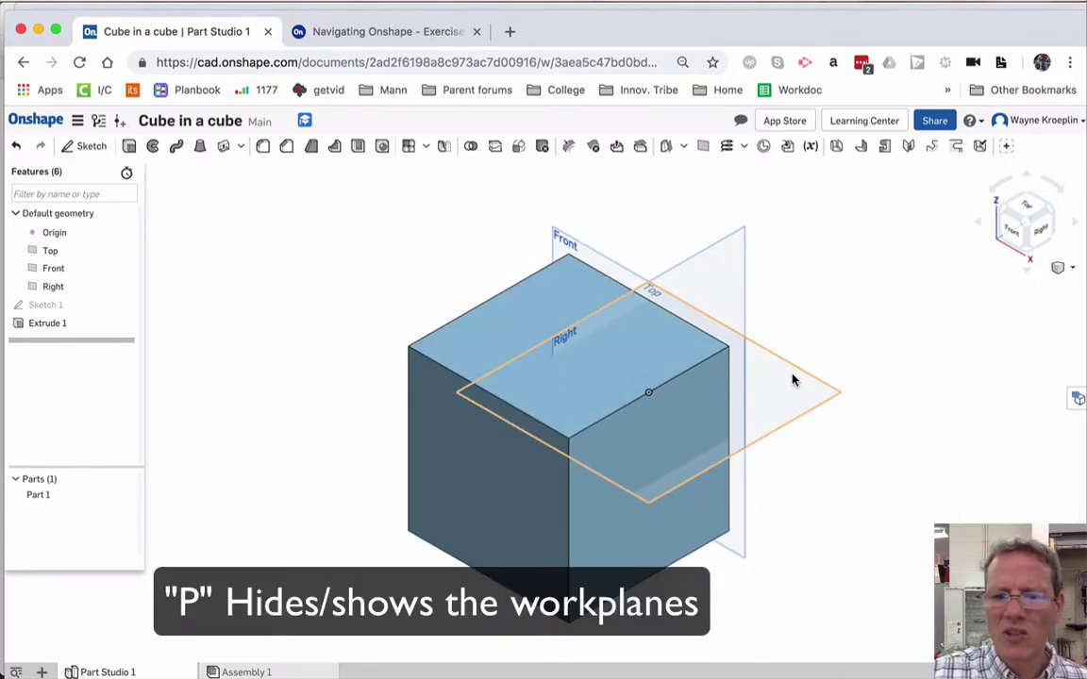
key("p")
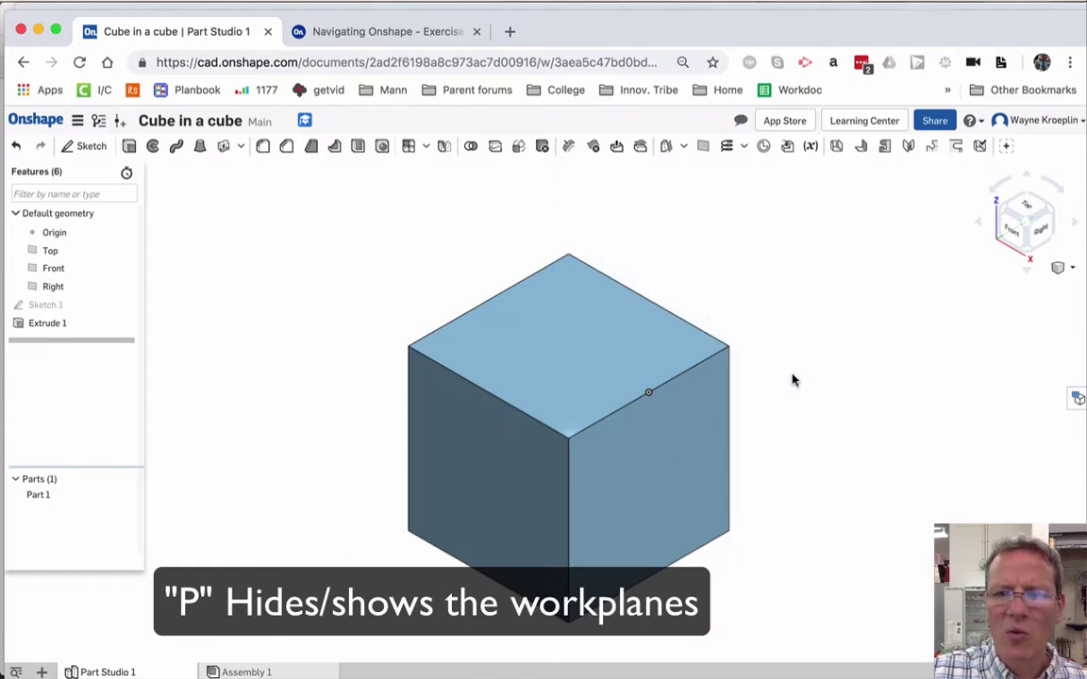
key("p")
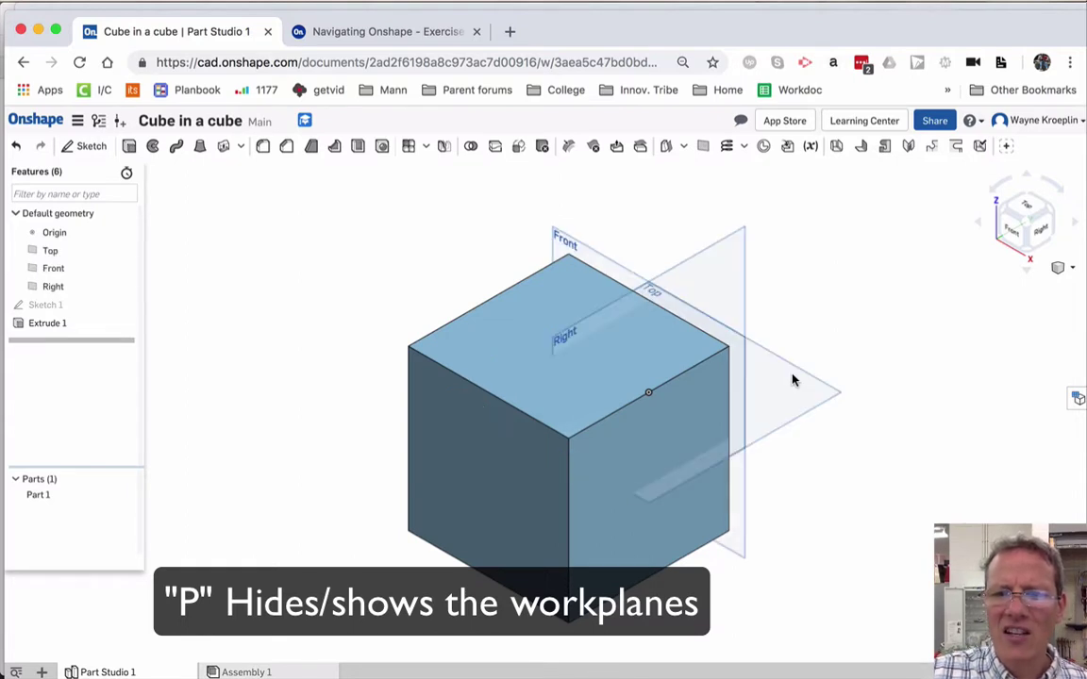
key("p")
key("p")
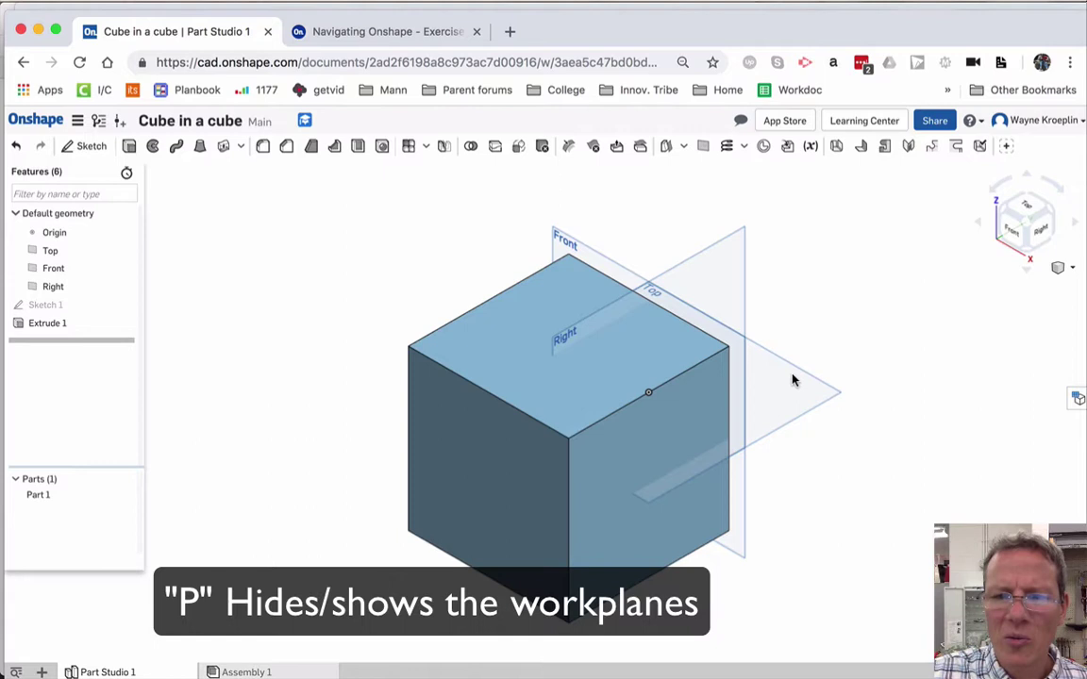
key("p")
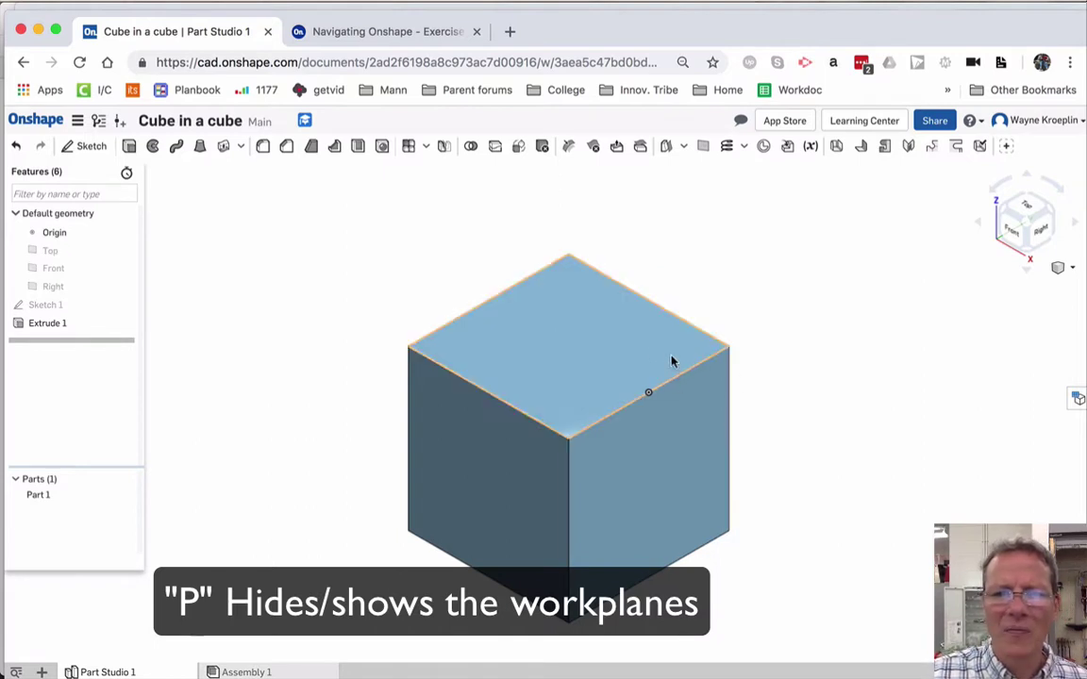
- Start a new sketch on the cube's top face and orient the view normal to it
left_click(564, 356)
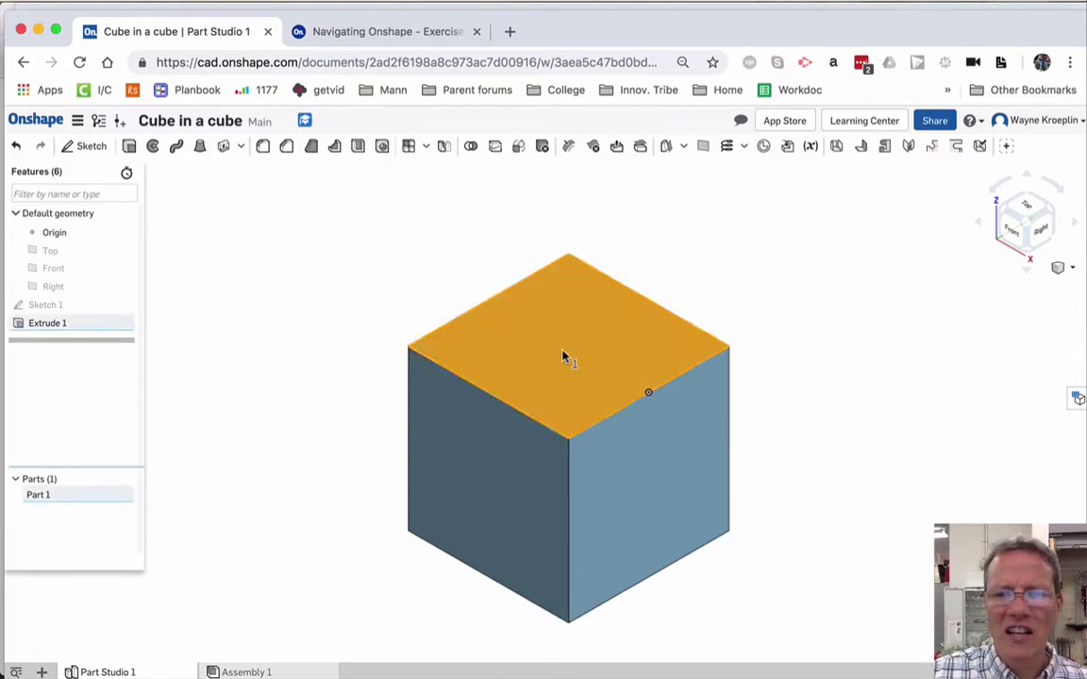
right_click(564, 355)
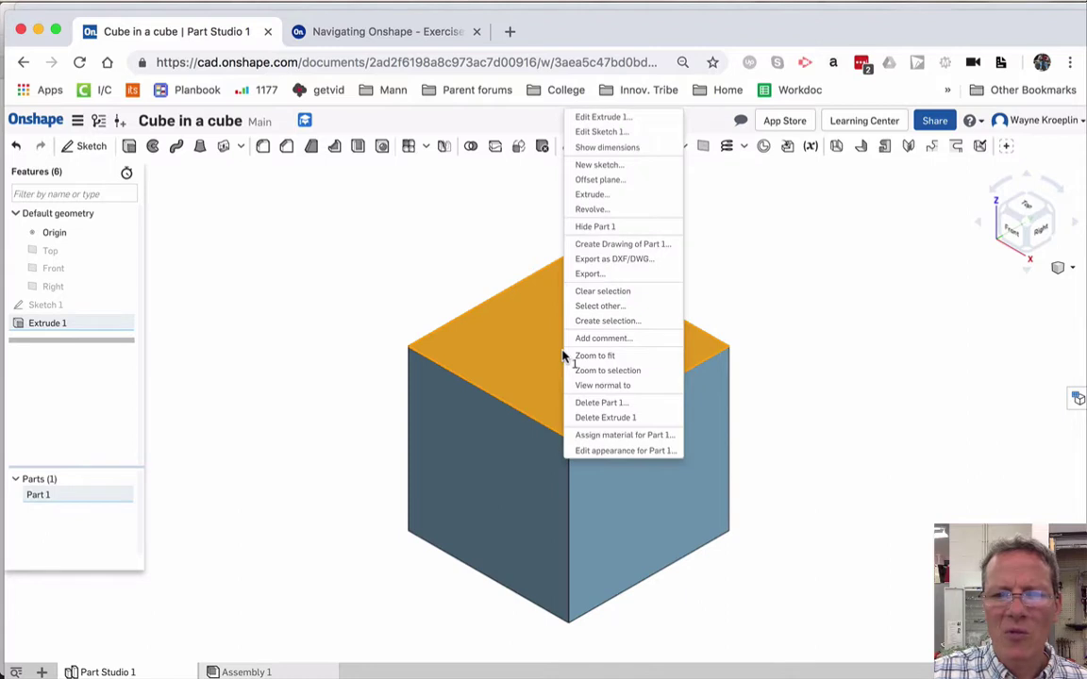
left_click(590, 166)
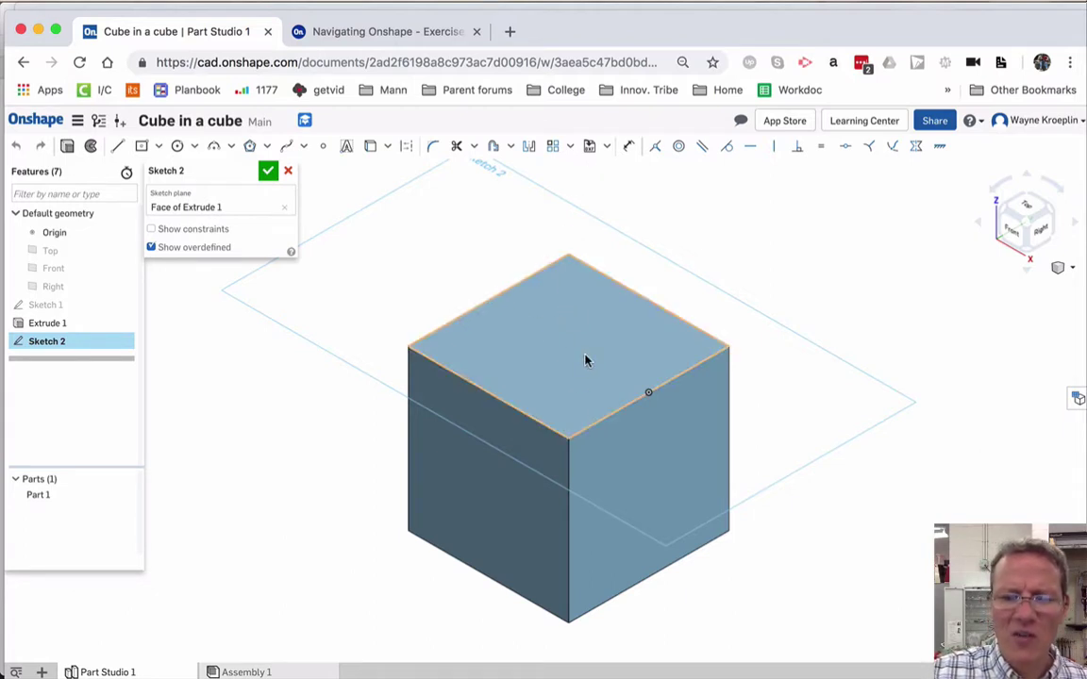
key("n")
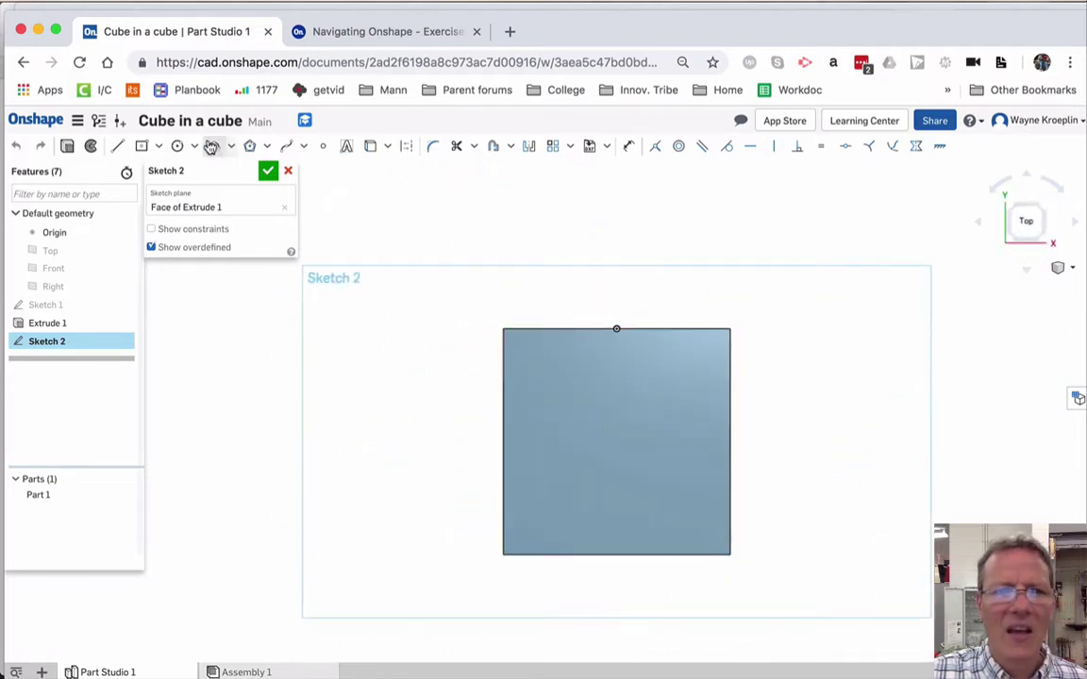
- Sketch a 3 in diameter circle centered on the top face, and undo both its diameter and the circle
left_click(179, 147)
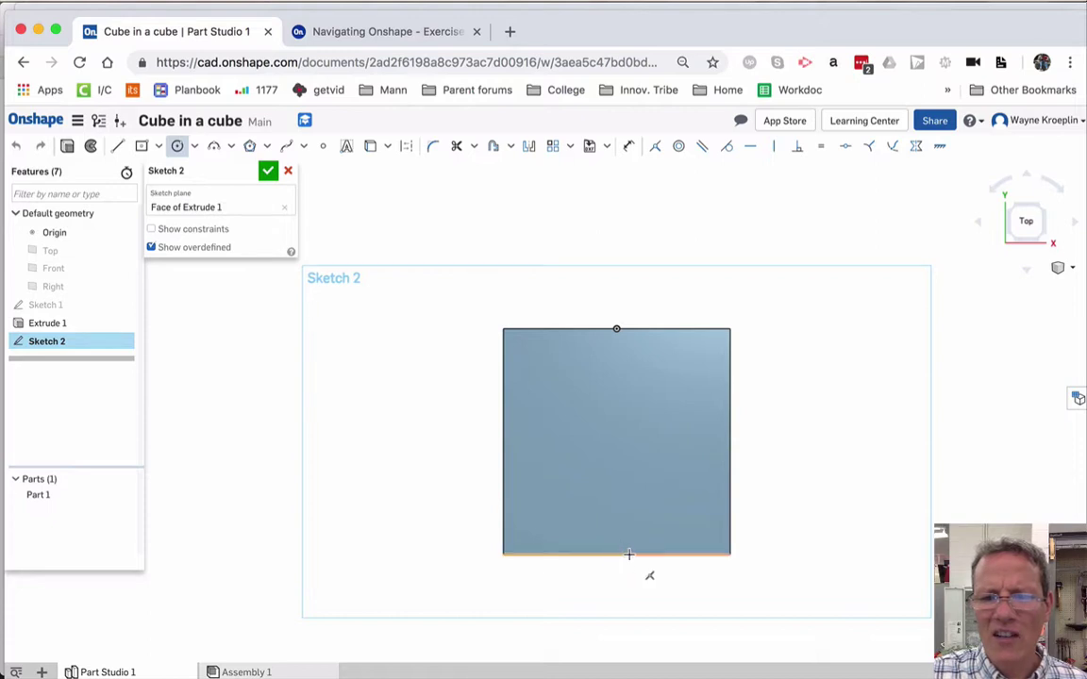
left_click(616, 440)
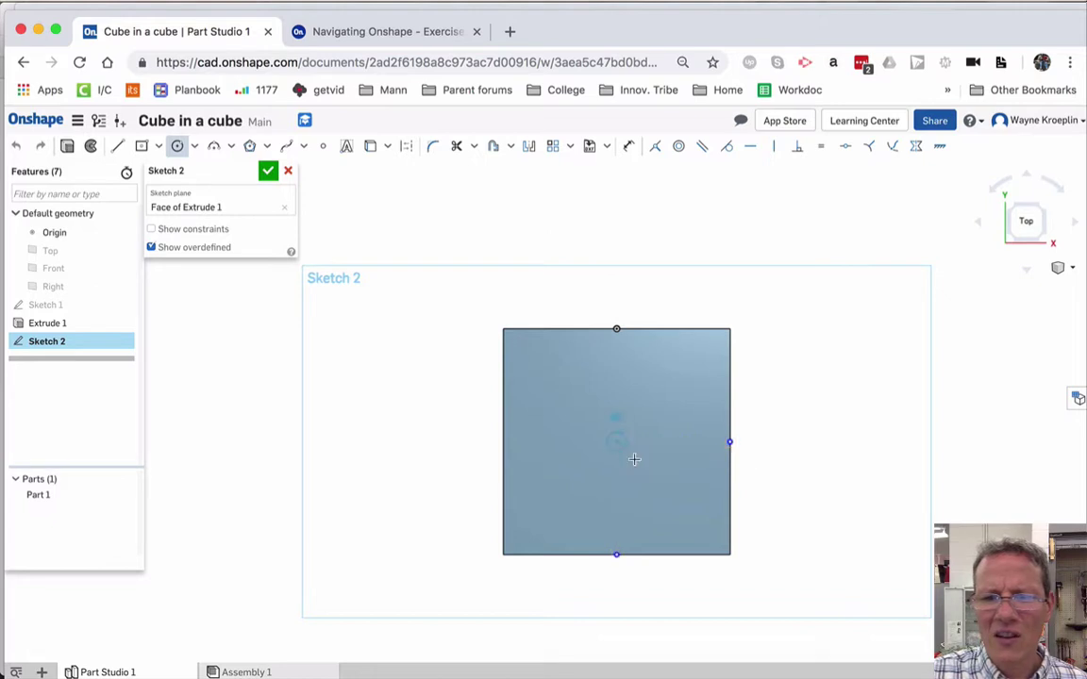
left_click(672, 494)
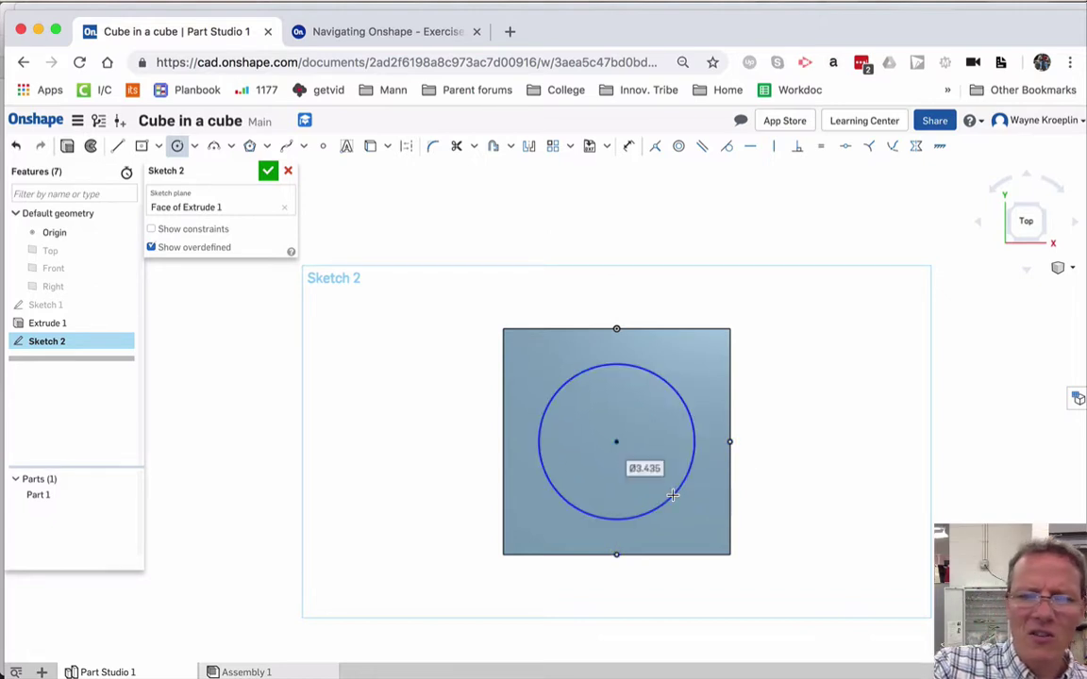
key("Return")
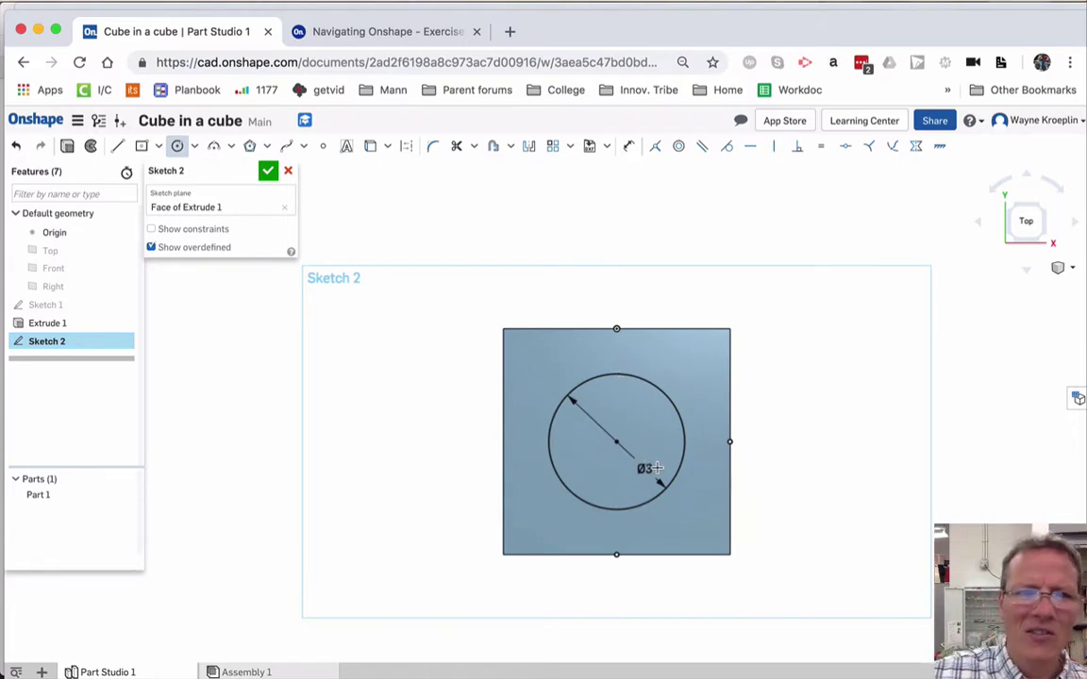
left_click(19, 147)
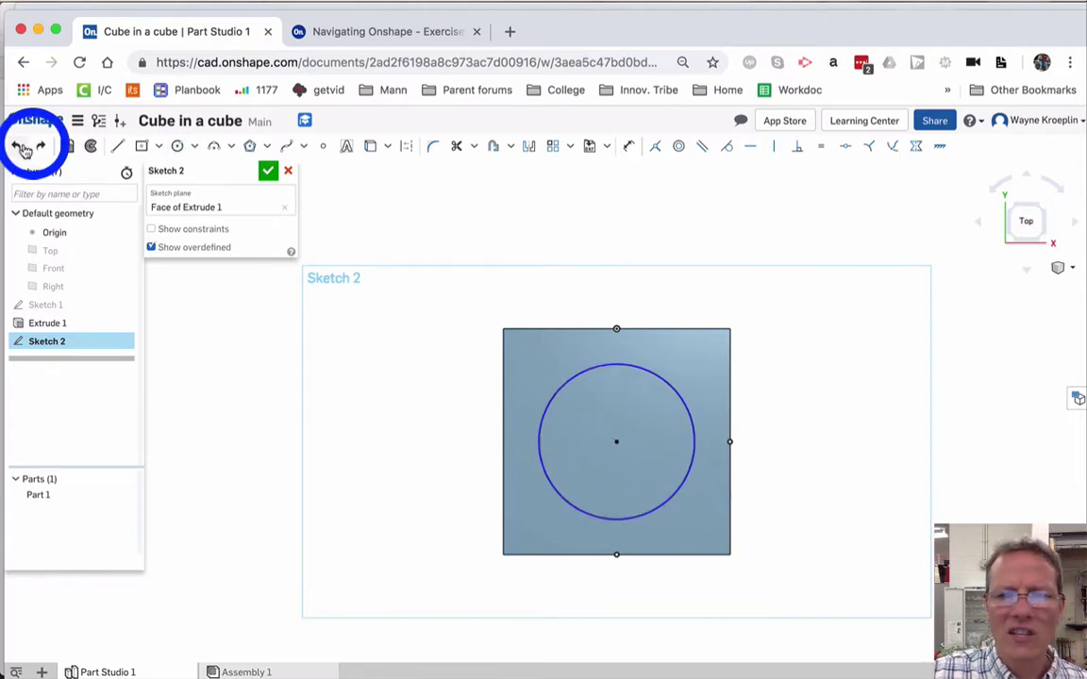
left_click(19, 146)
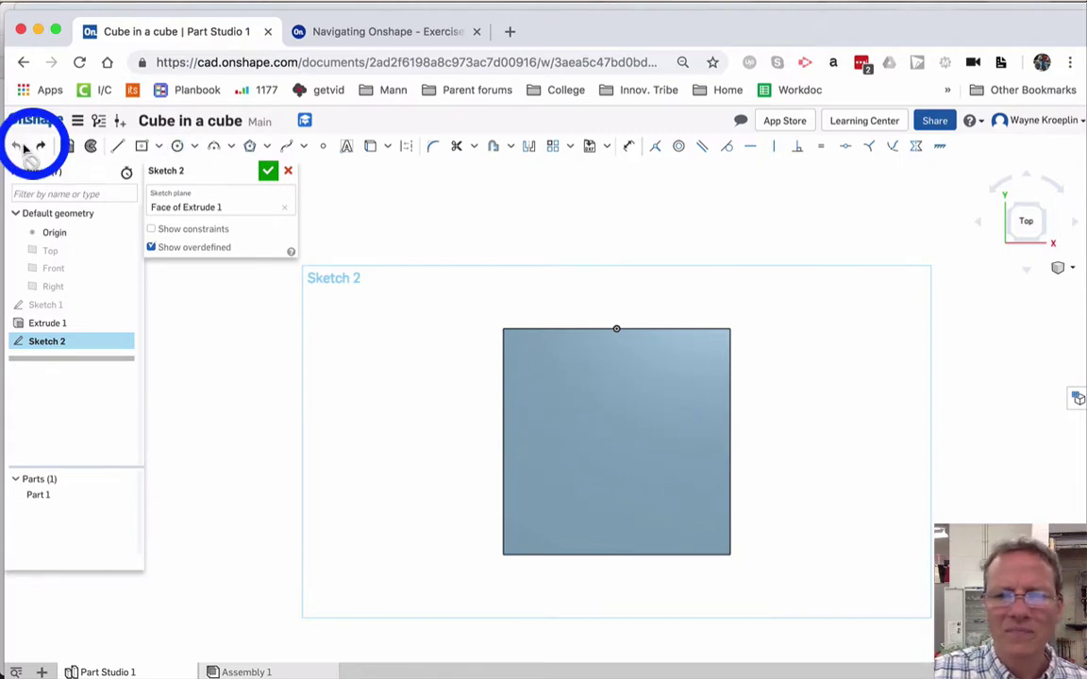
- Sketch a circle about 2.9 in in diameter centered on the cube's top face, and finish the sketch
left_click(178, 147)
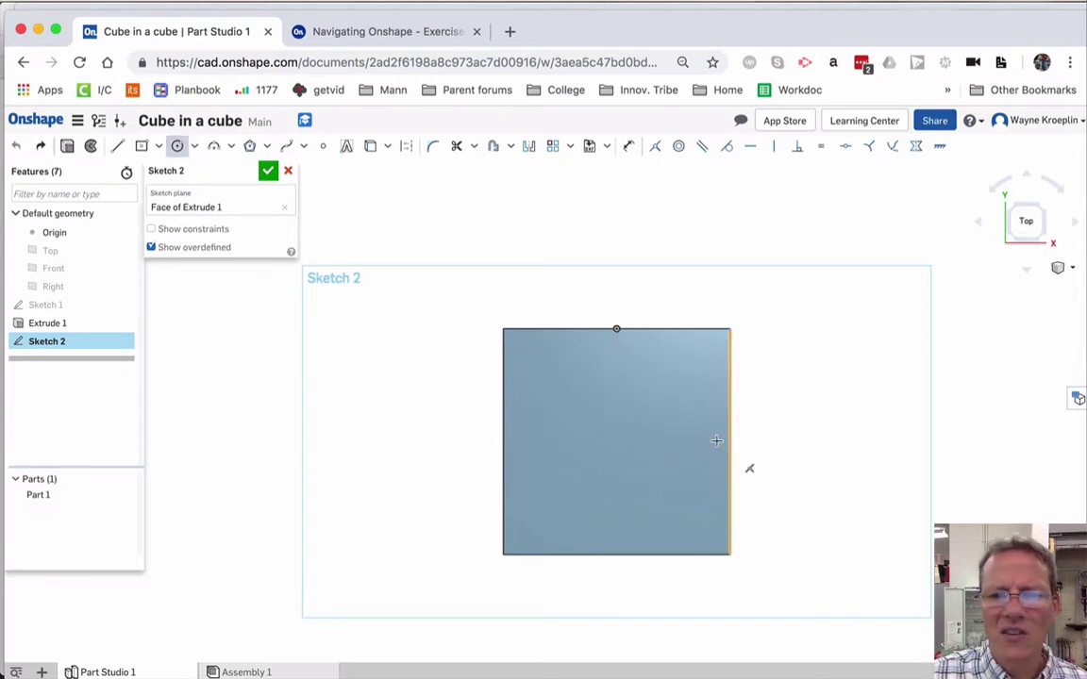
left_click(616, 441)
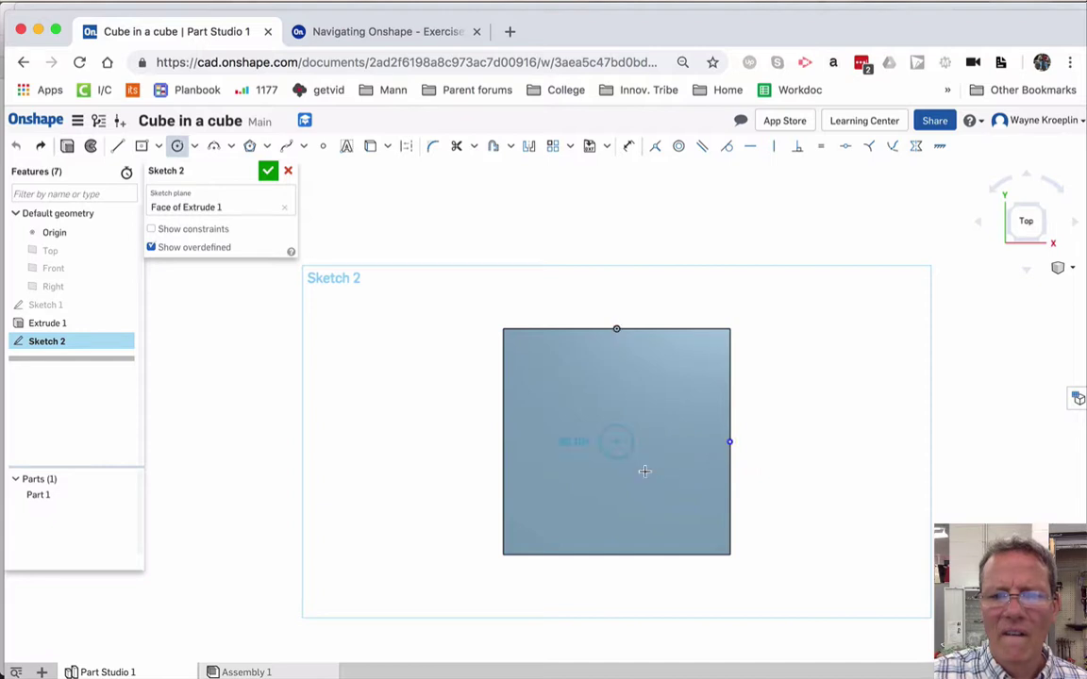
left_click(658, 491)
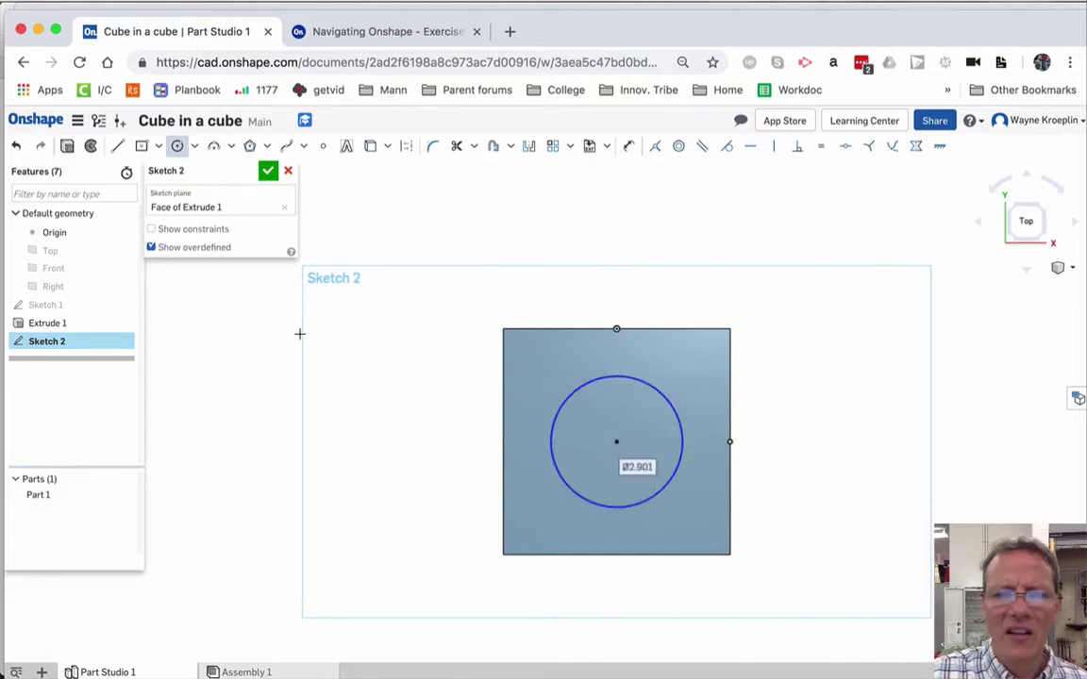
left_click(268, 170)
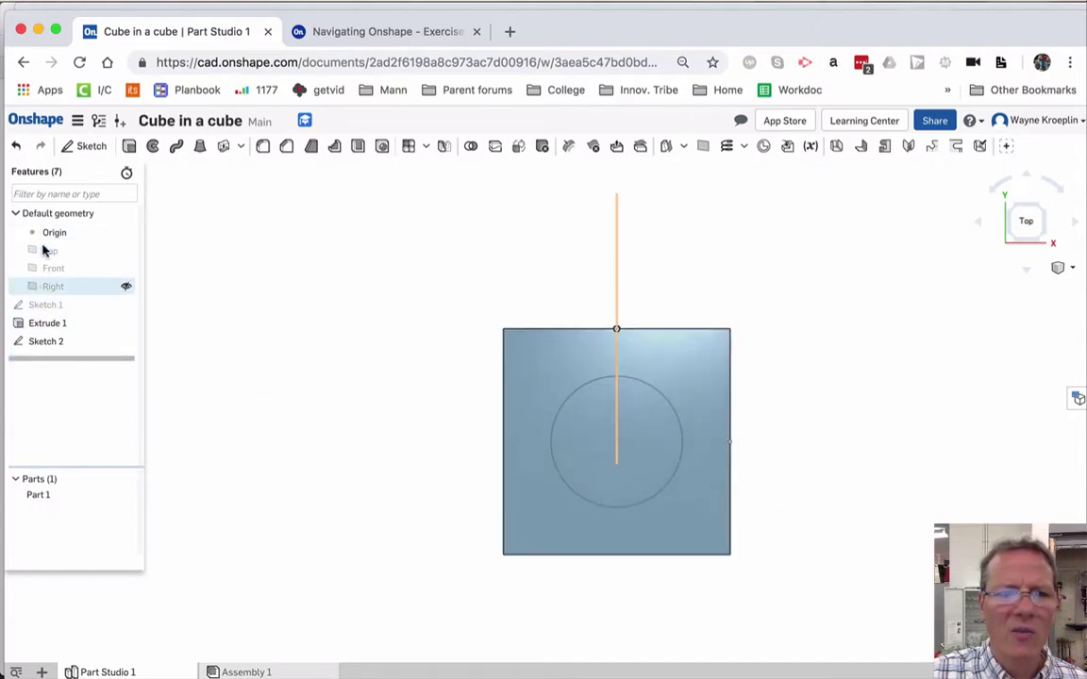
- Reopen the circle sketch for editing and dimension the circle's diameter to 3 in
left_click(44, 342)
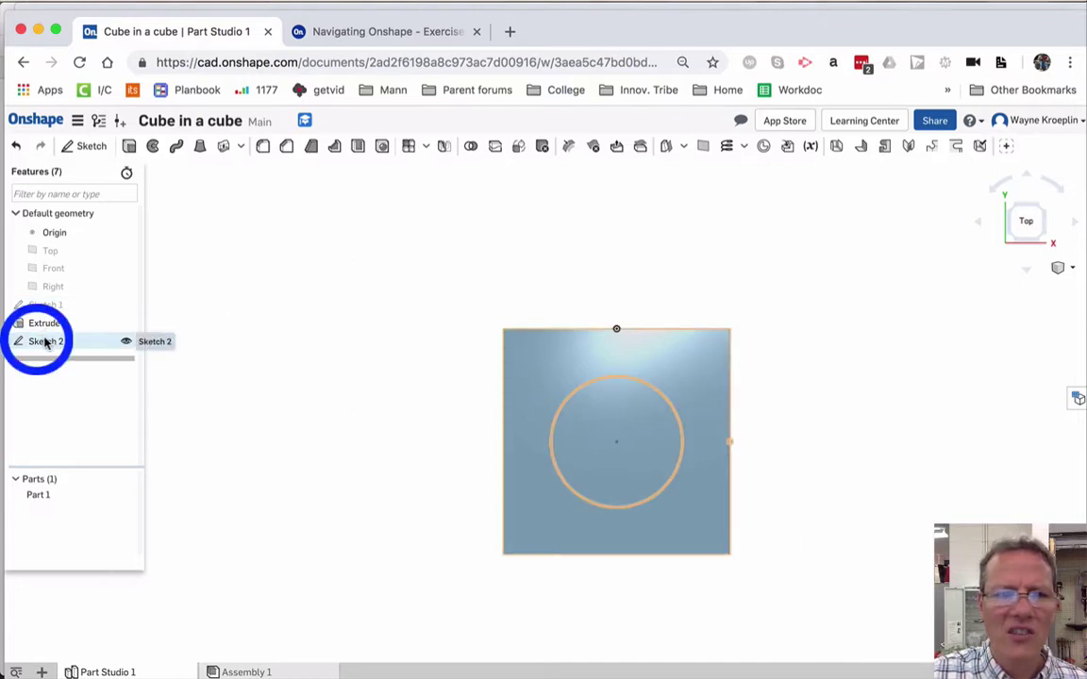
double_click(45, 342)
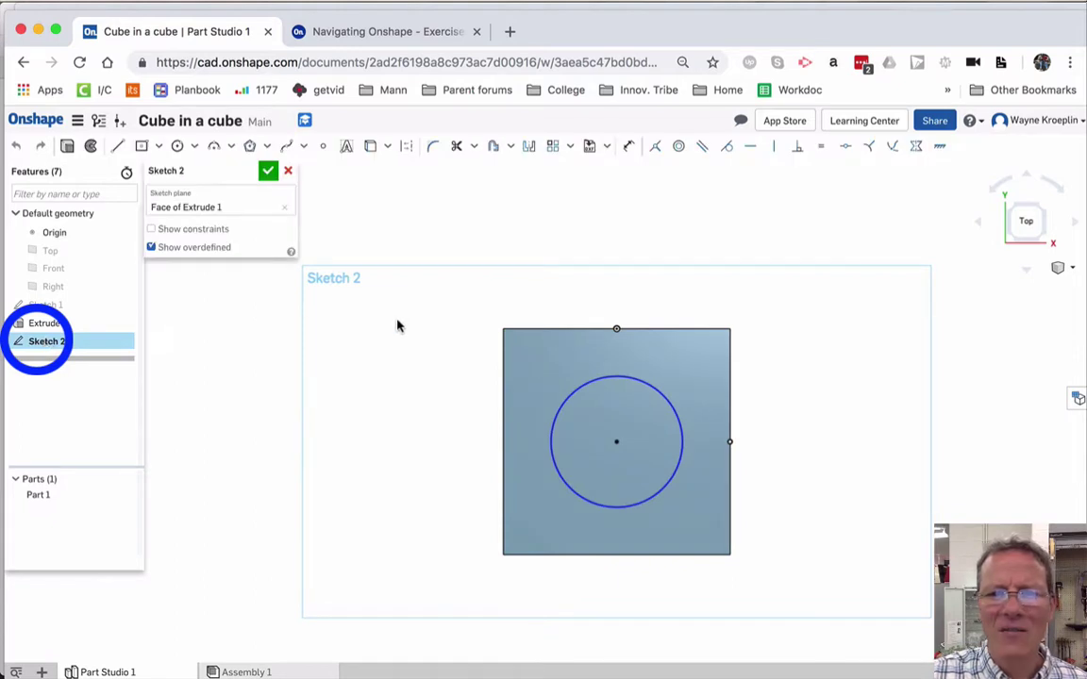
left_click(626, 148)
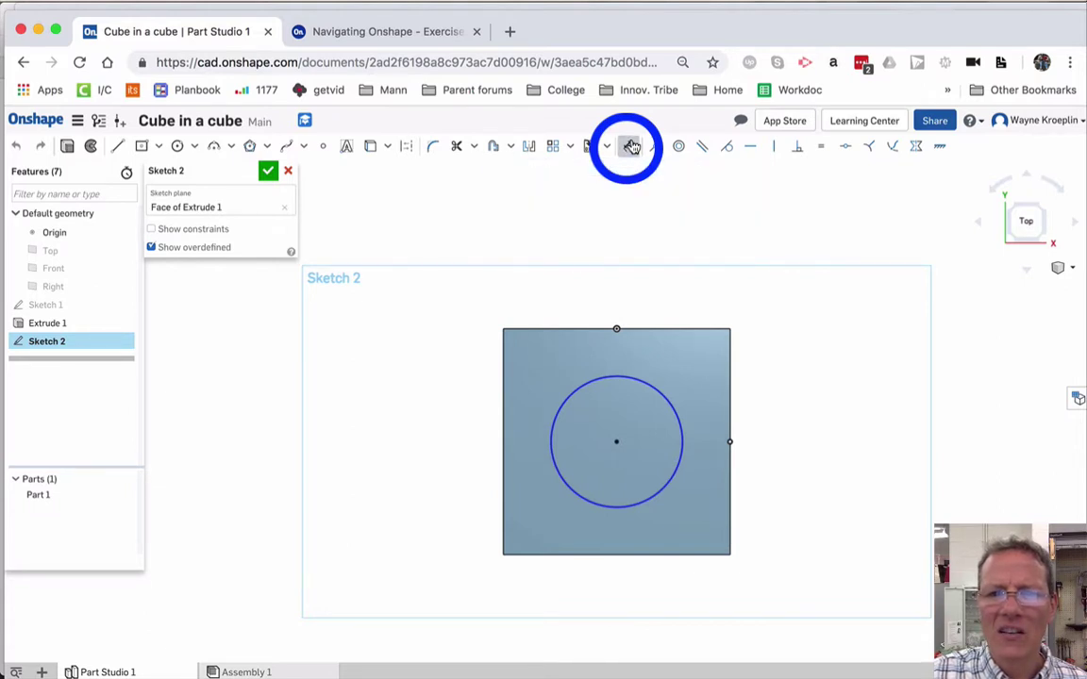
left_click(641, 382)
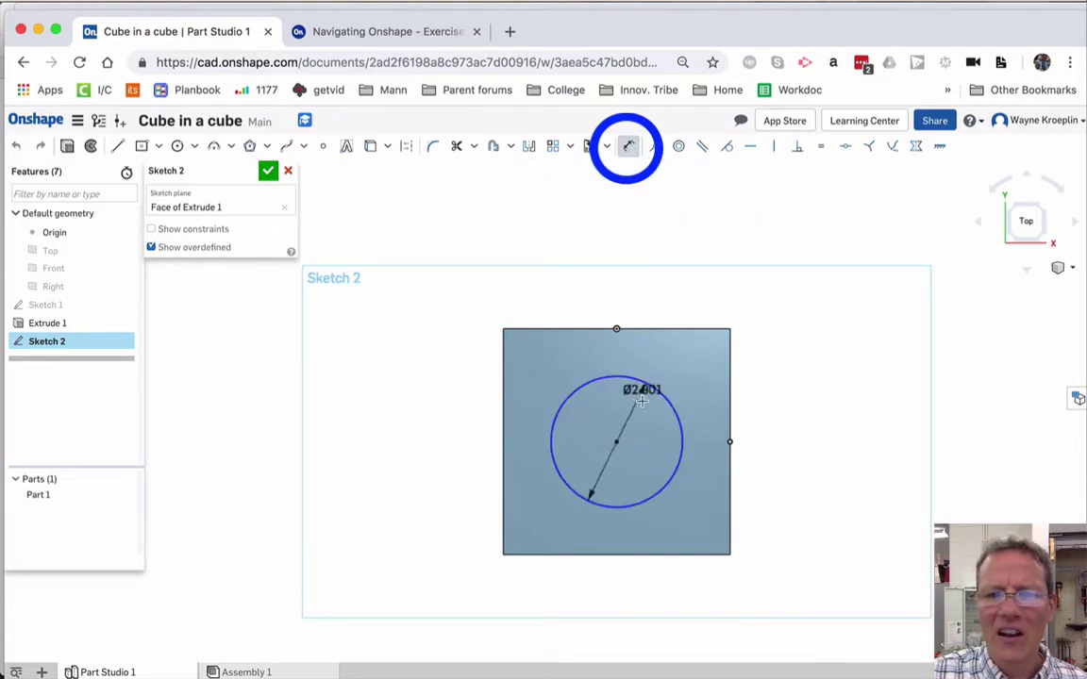
left_click(648, 436)
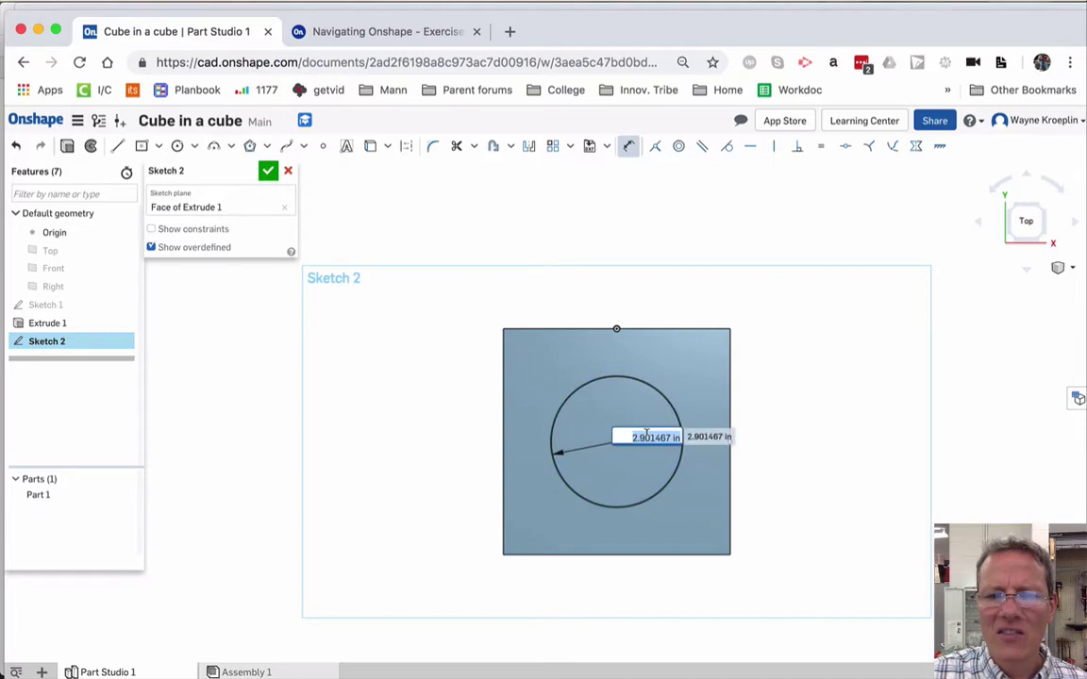
type("3")
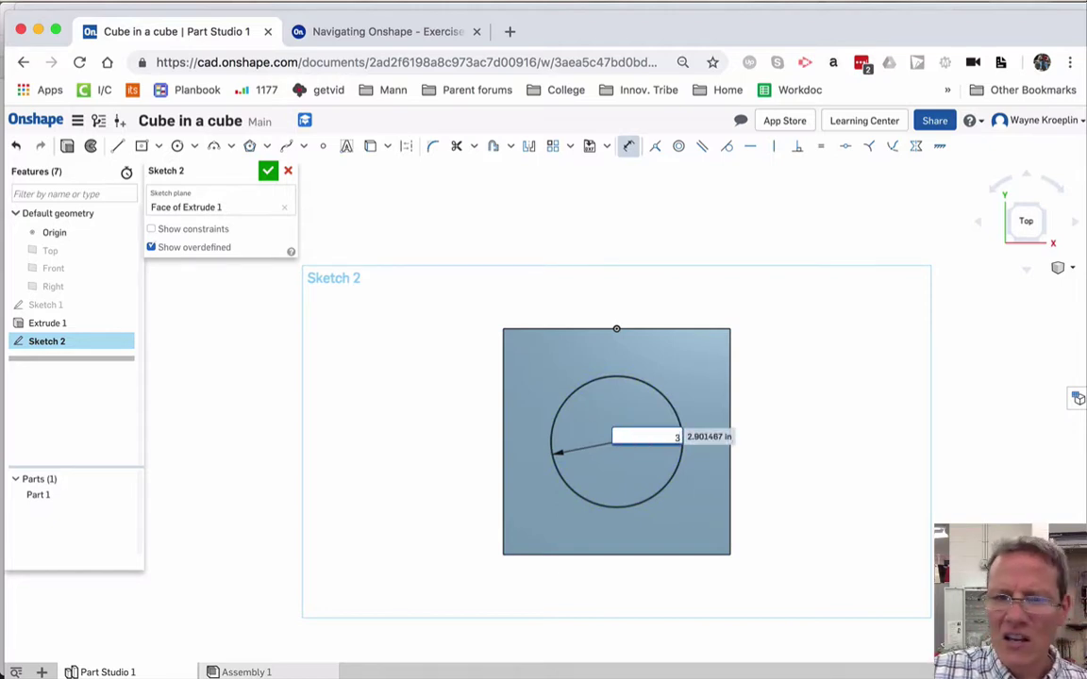
key("Return")
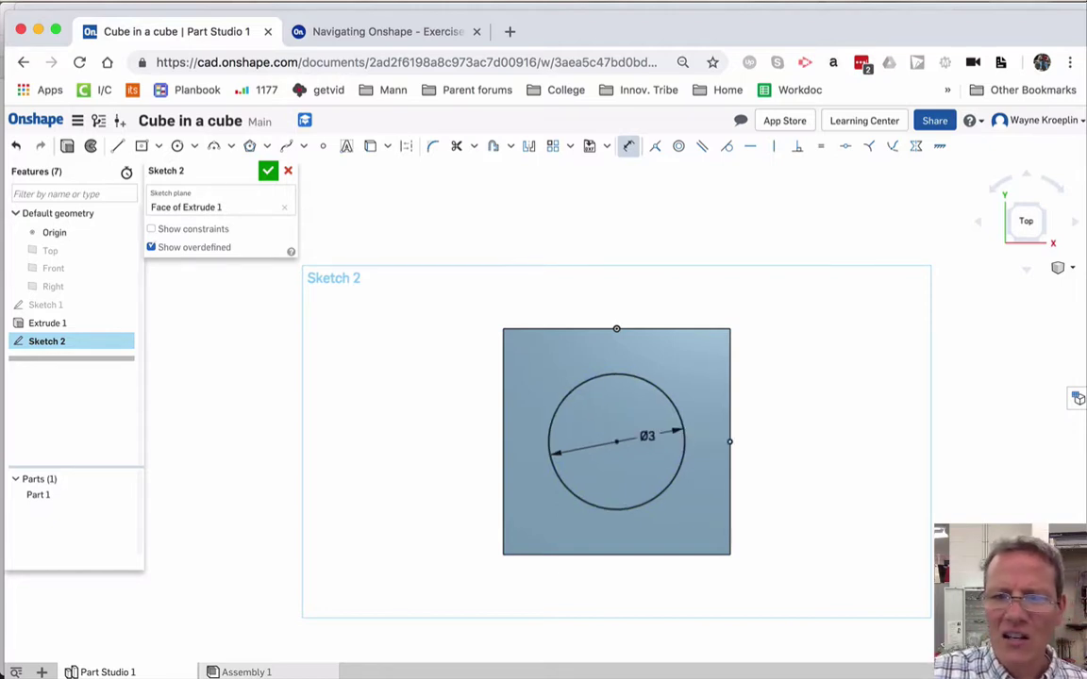
- Finish the circle sketch and extrude its region as a blind cut 1.5 in deep into the cube
left_click(268, 171)
key("shift+7")
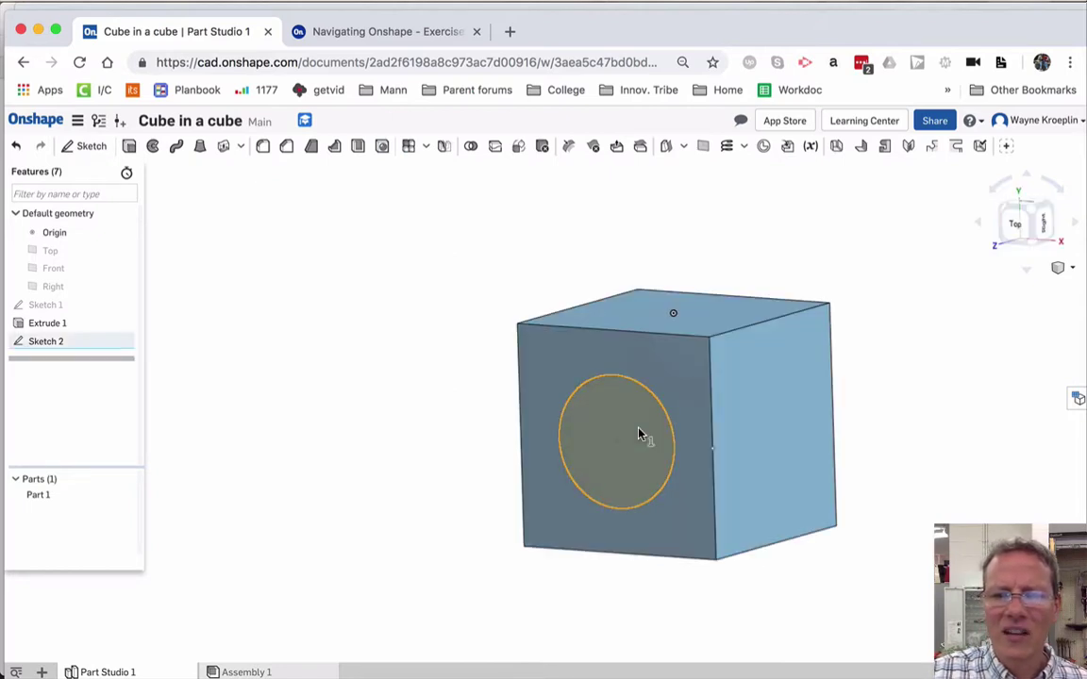
right_click(641, 436)
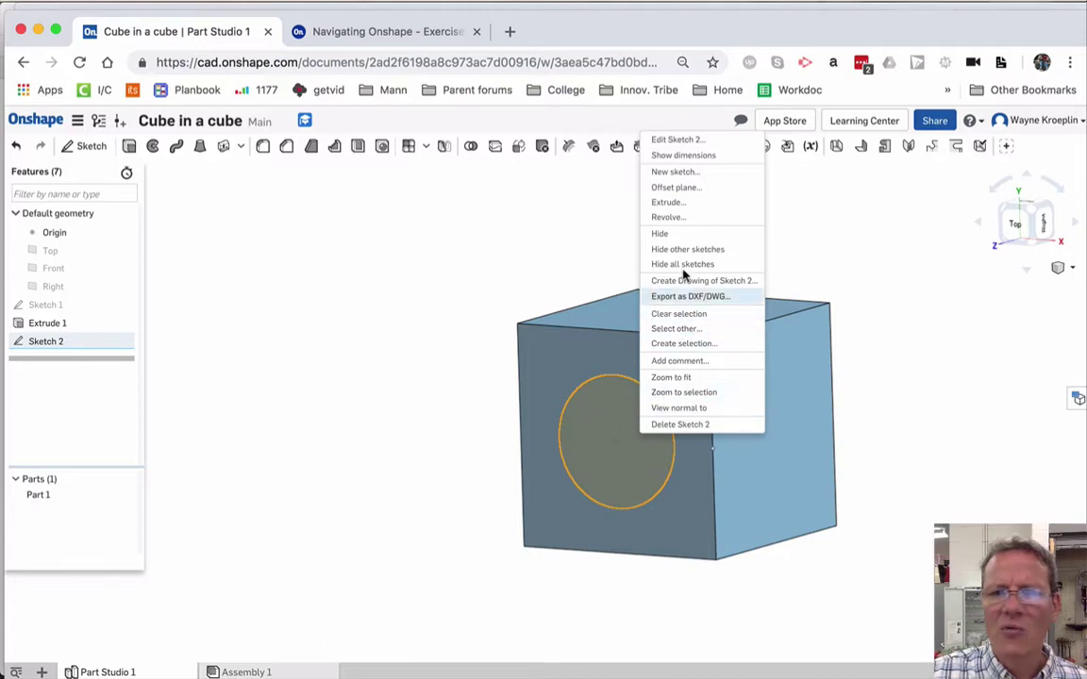
left_click(681, 208)
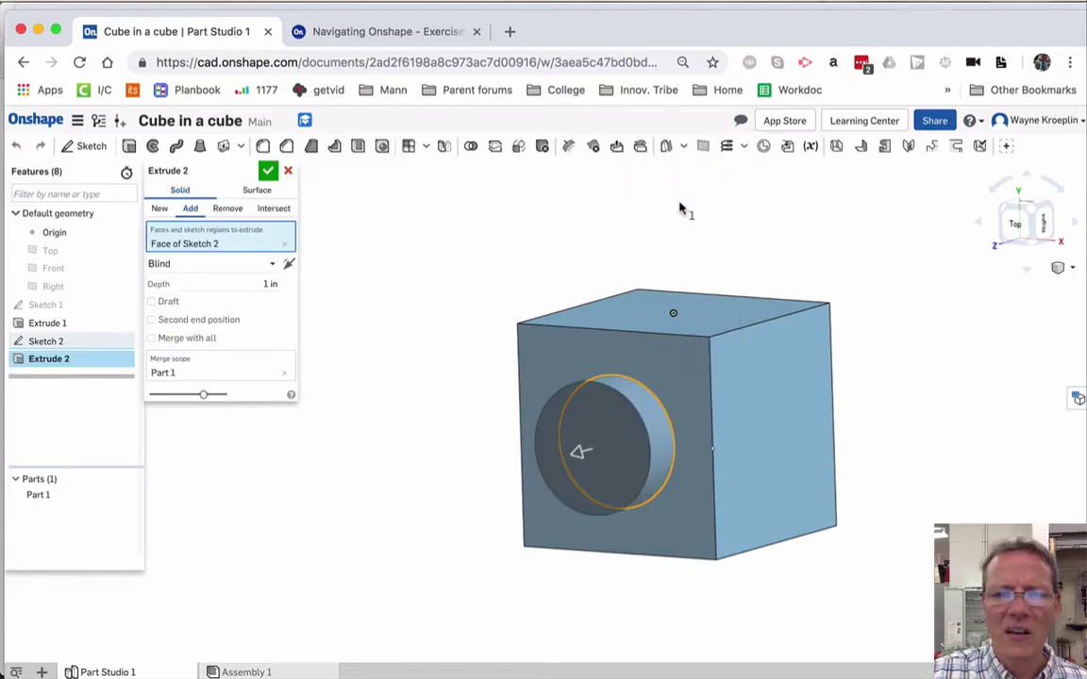
left_click(228, 209)
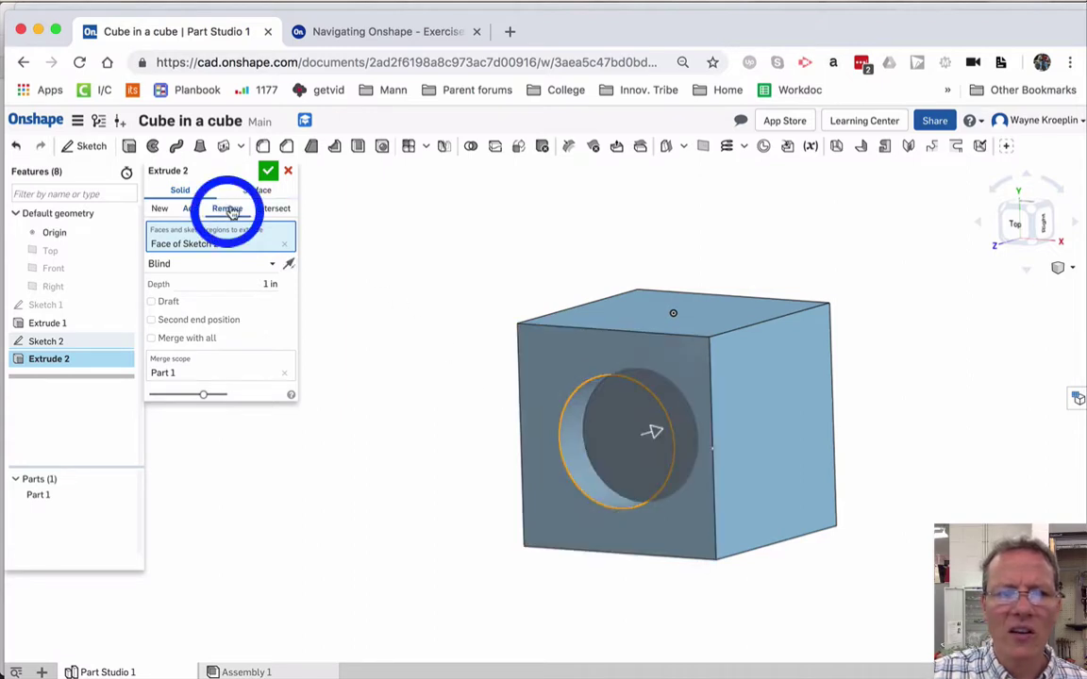
left_click(265, 283)
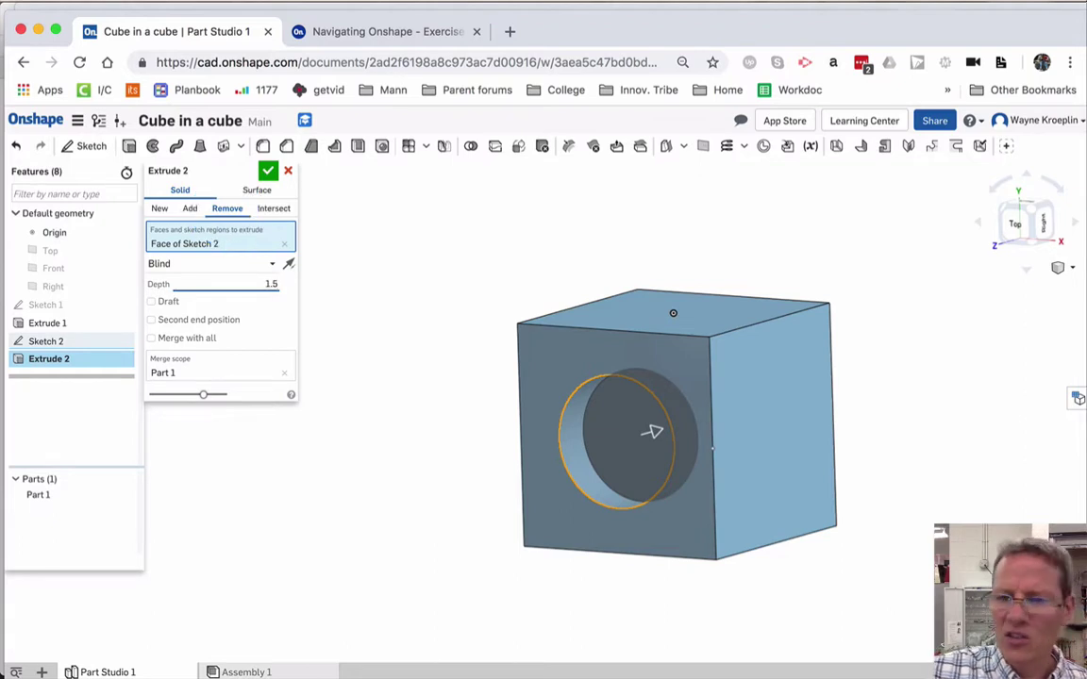
key("Return")
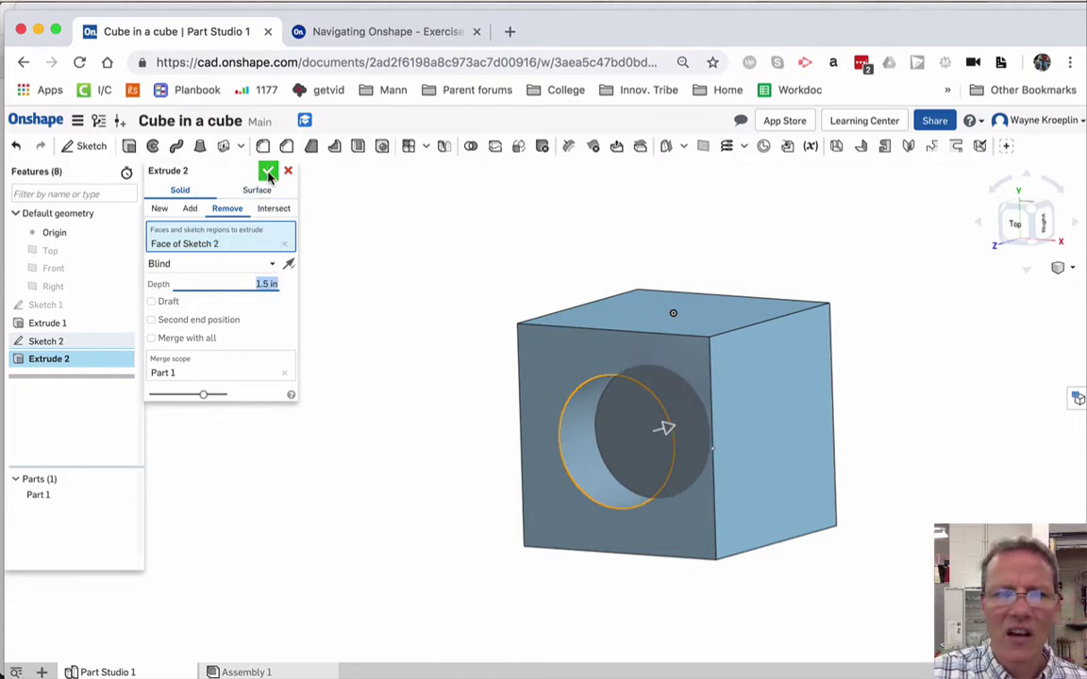
left_click(269, 173)
key("shift+5")
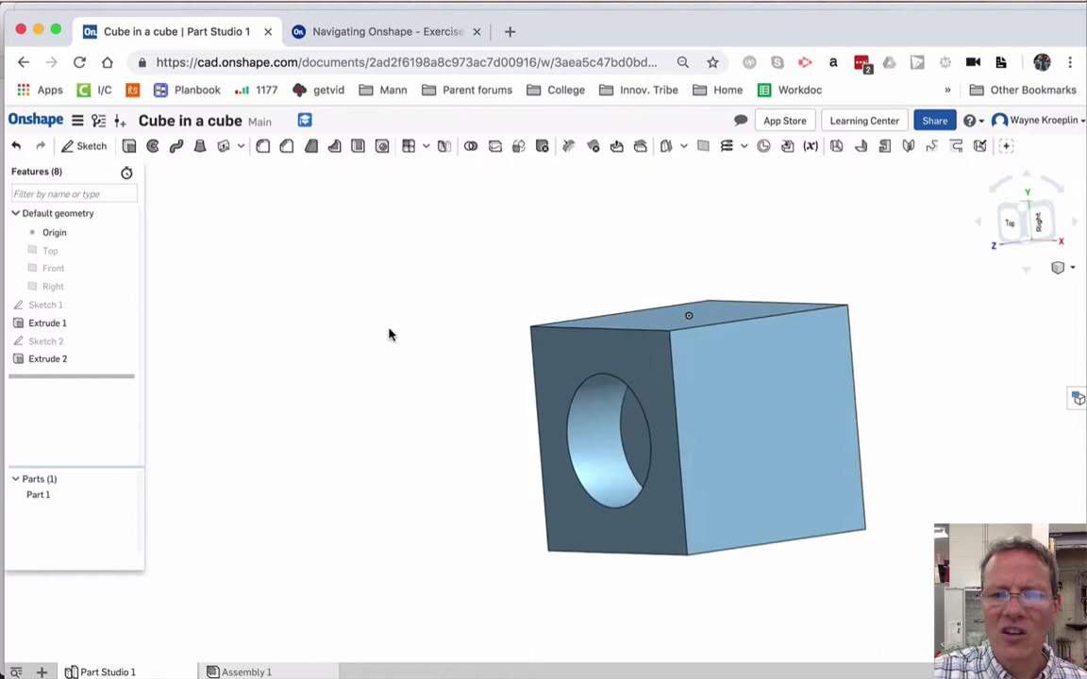
right_click_drag(442, 328, 409, 343)
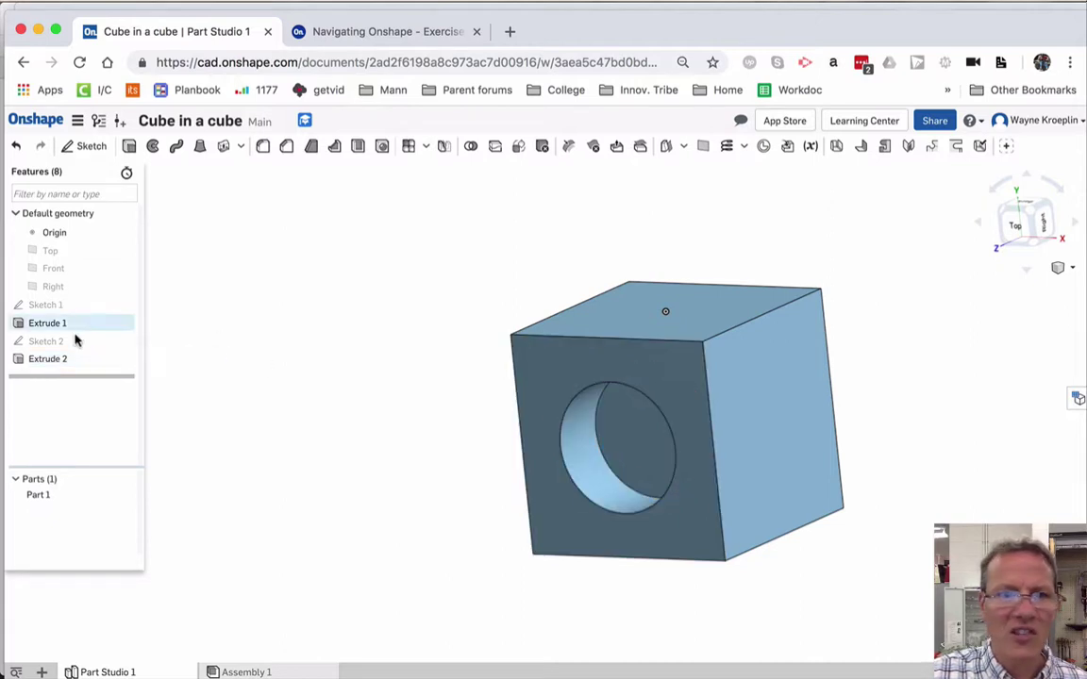
- Reopen the circular cut's extrude feature to review its depth, and accept the feature
left_click(43, 361)
double_click(43, 362)
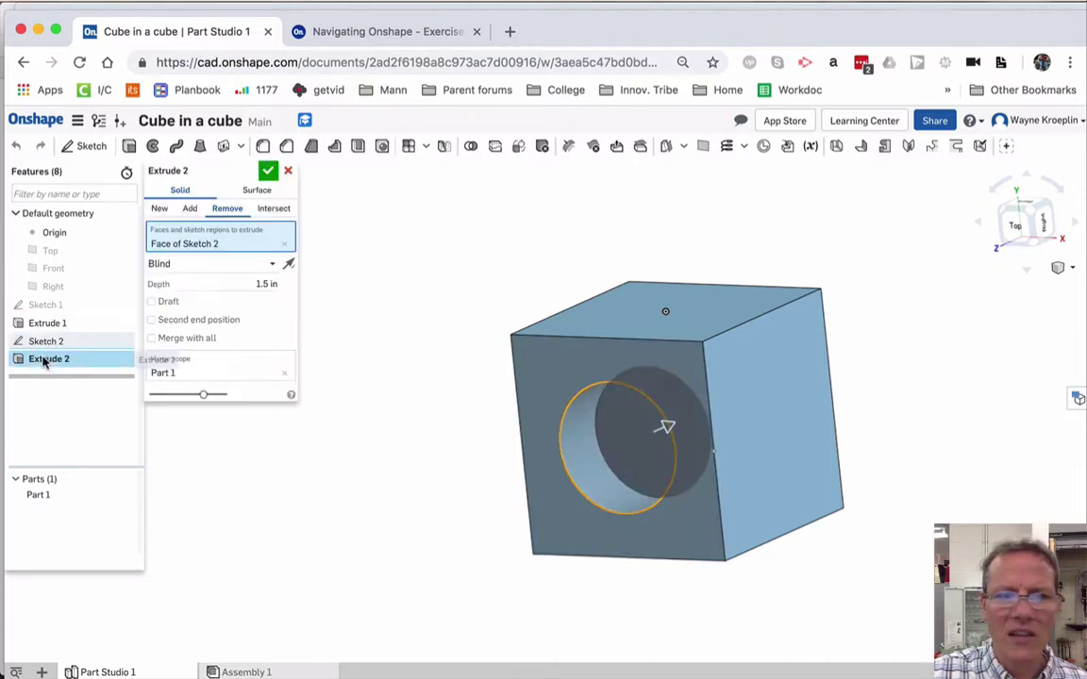
left_click(272, 283)
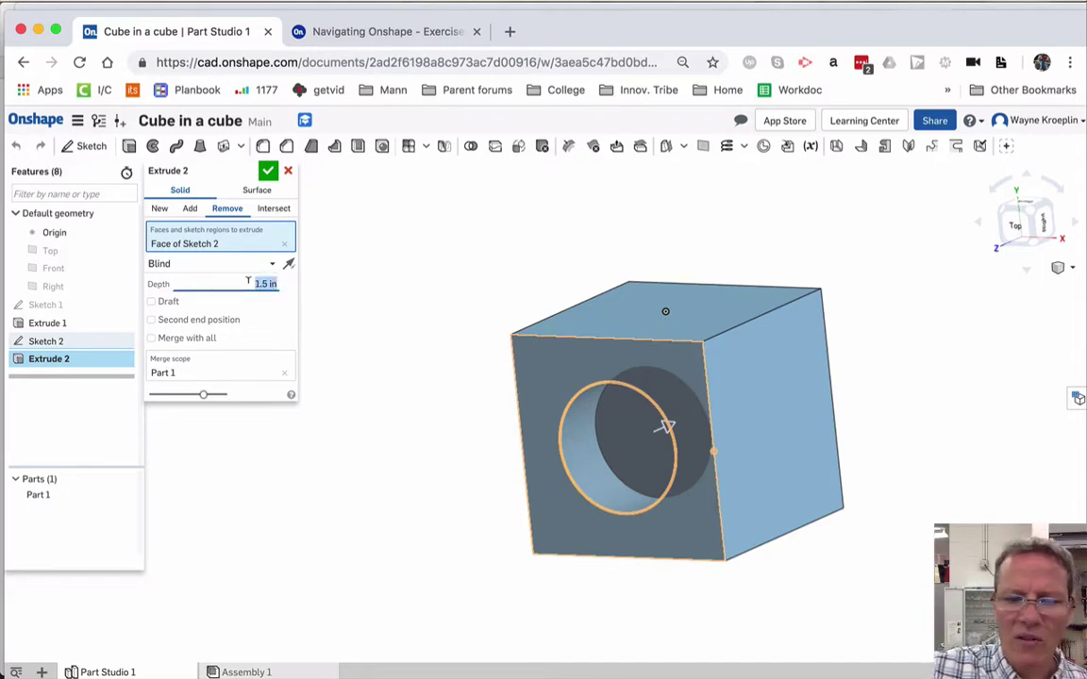
left_click(268, 171)
right_click_drag(364, 318, 779, 477)
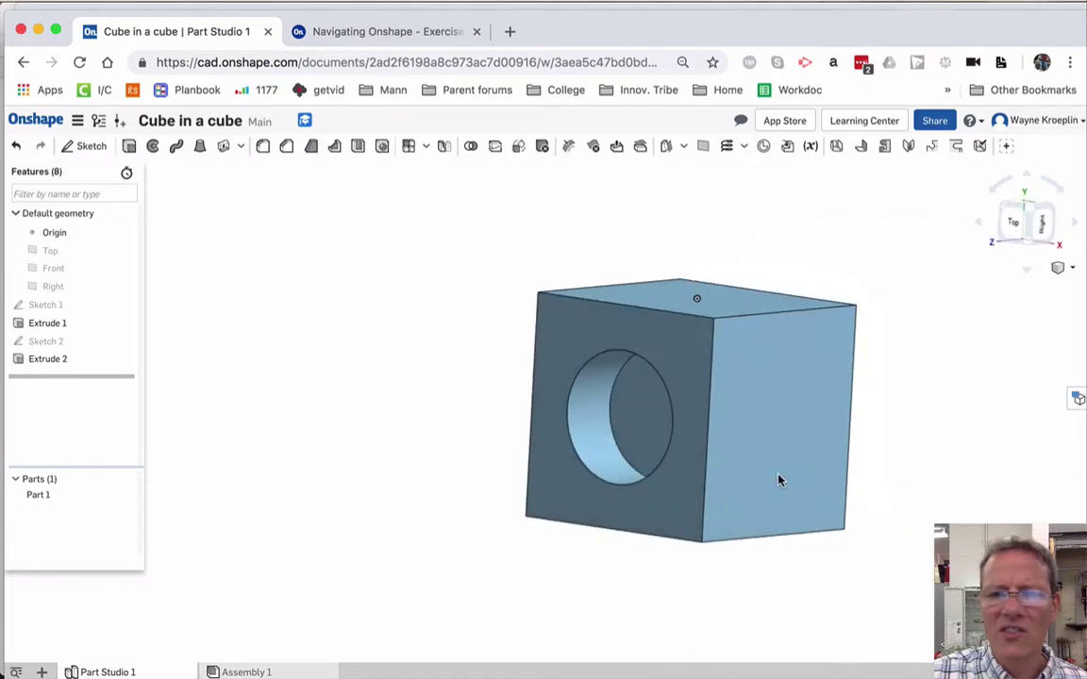